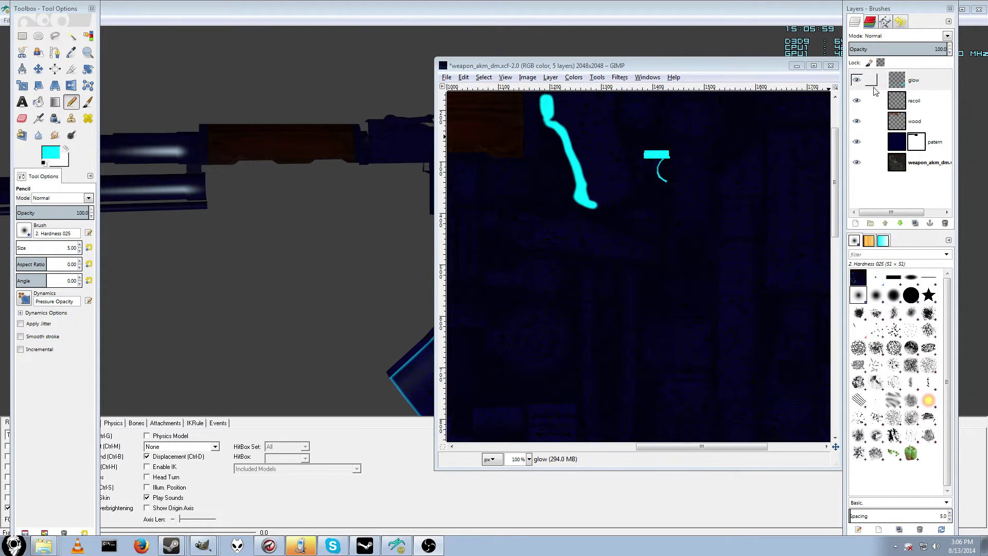
Step: Hide the patern layer and trace the left claw's outer edge on the wrench-shaped part in connected cyan Pencil lines on the glow layer
left_click(857, 142)
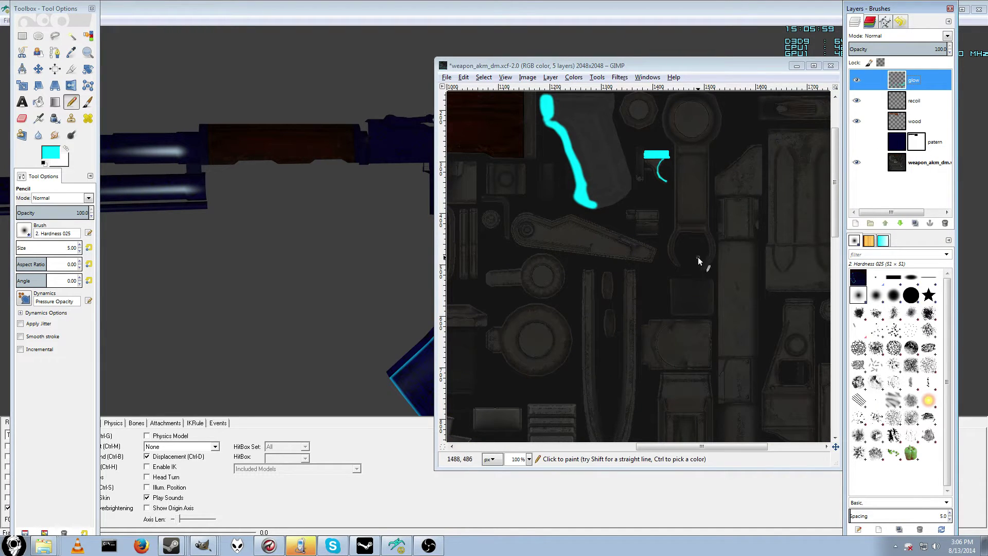
scroll(690, 260, "up", 3)
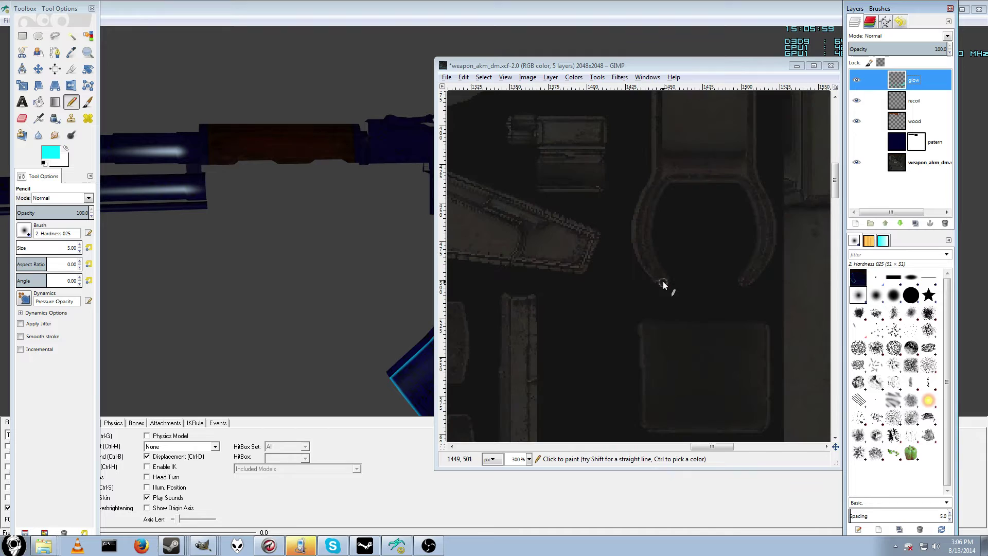
left_click(658, 280)
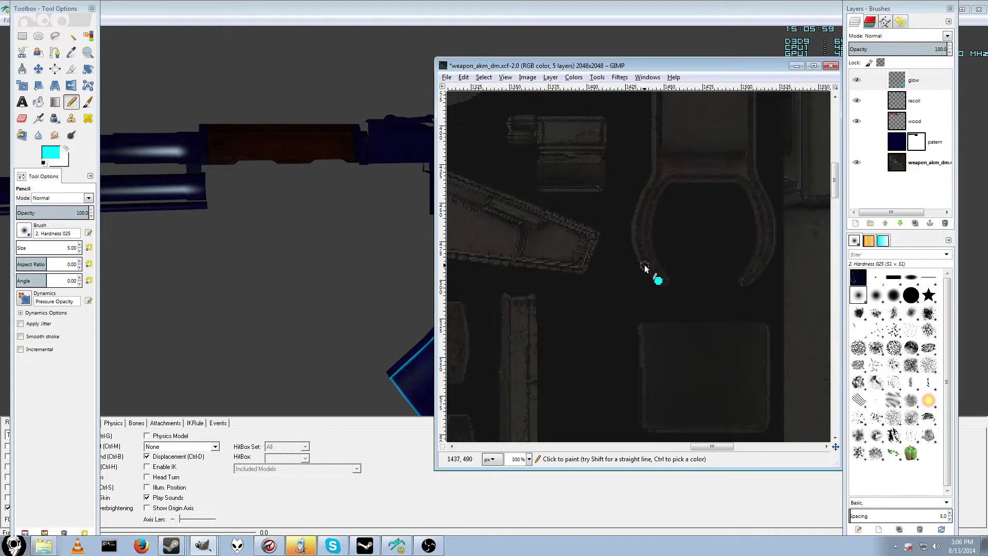
left_click(635, 254, "shift")
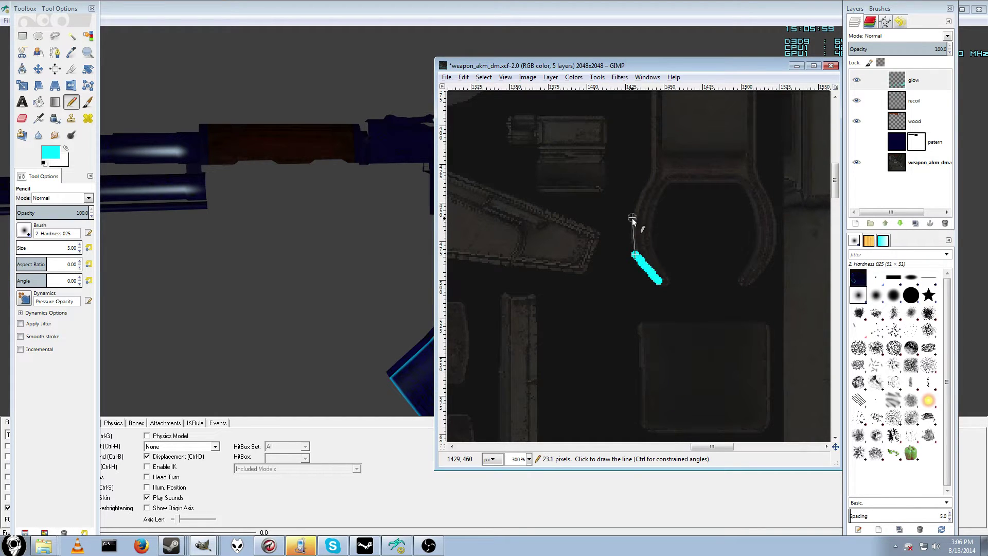
left_click(631, 219, "shift")
left_click(643, 192, "shift")
left_click(657, 171, "shift")
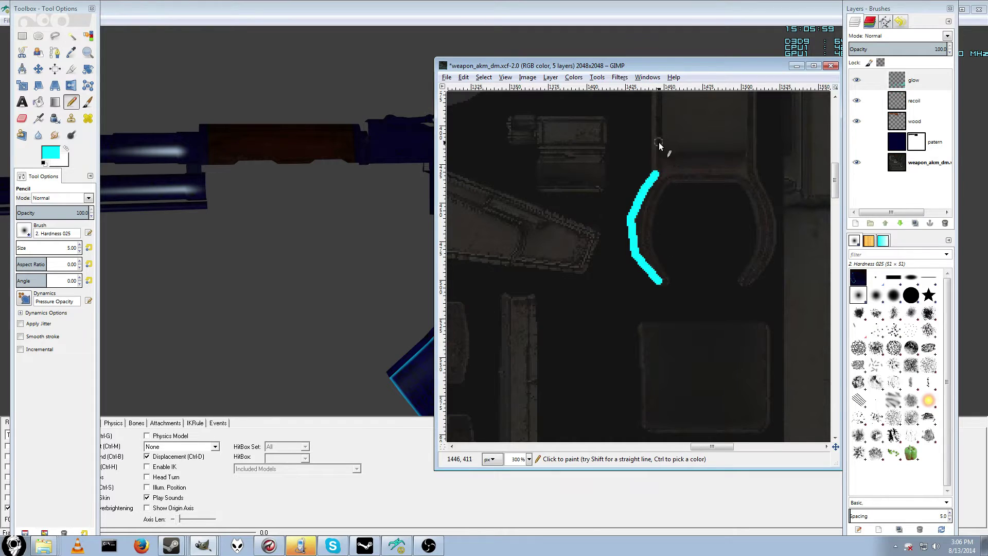
Step: Extend the cyan outline up the shaft's left edge and around the left side of the part's round head
scroll(660, 172, "up", 5)
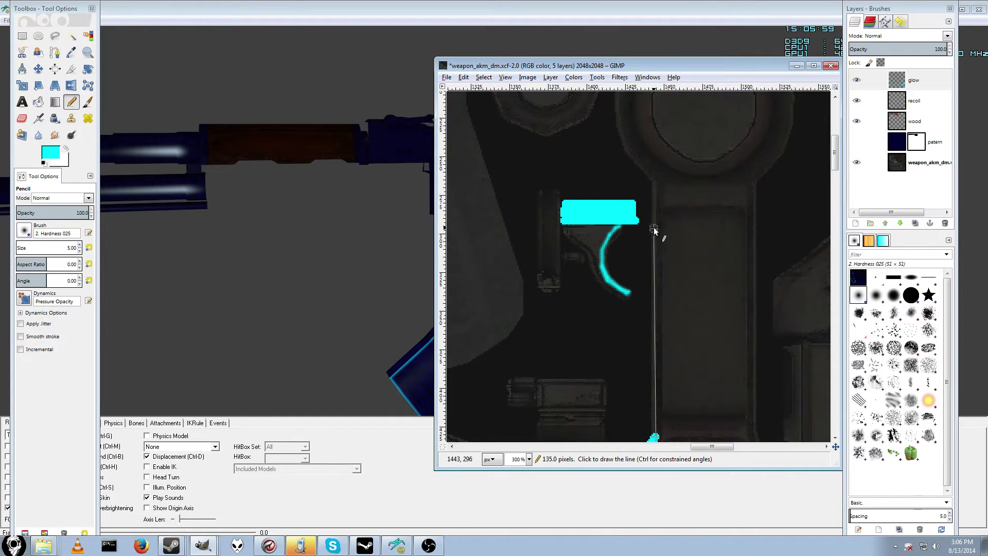
left_click(654, 225, "shift")
left_click(652, 188, "shift")
left_click(648, 176, "shift")
scroll(641, 176, "up", 3)
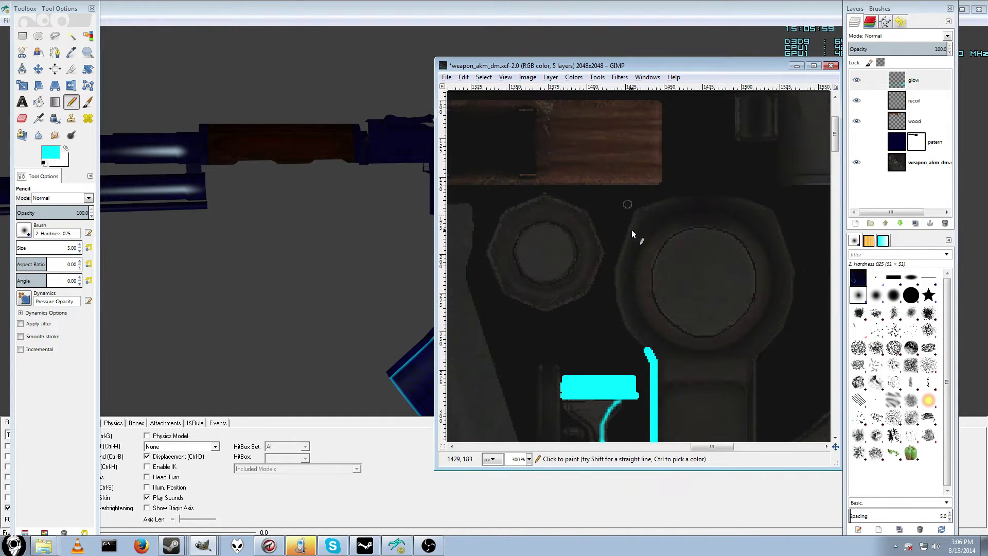
left_click(622, 305, "shift")
left_click(617, 262, "shift")
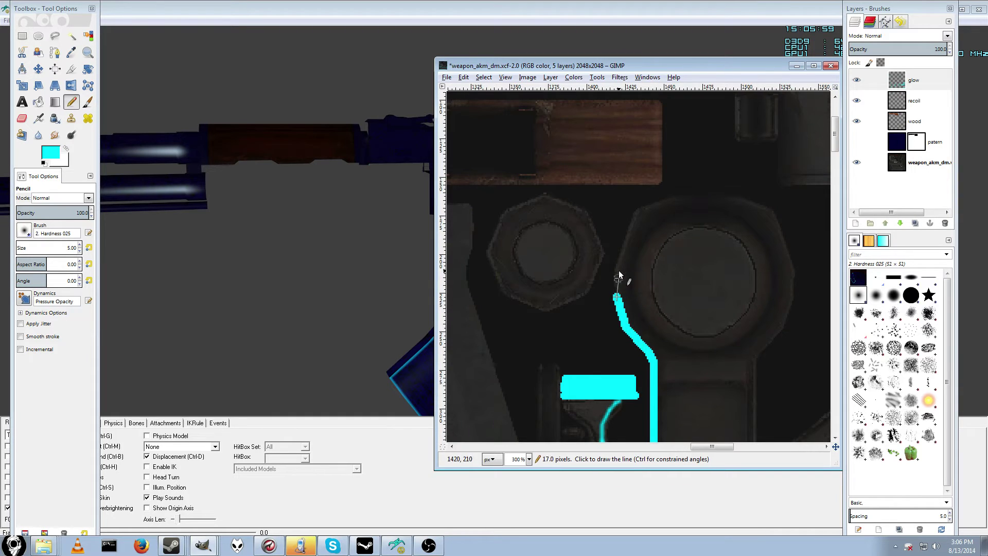
left_click(631, 219, "shift")
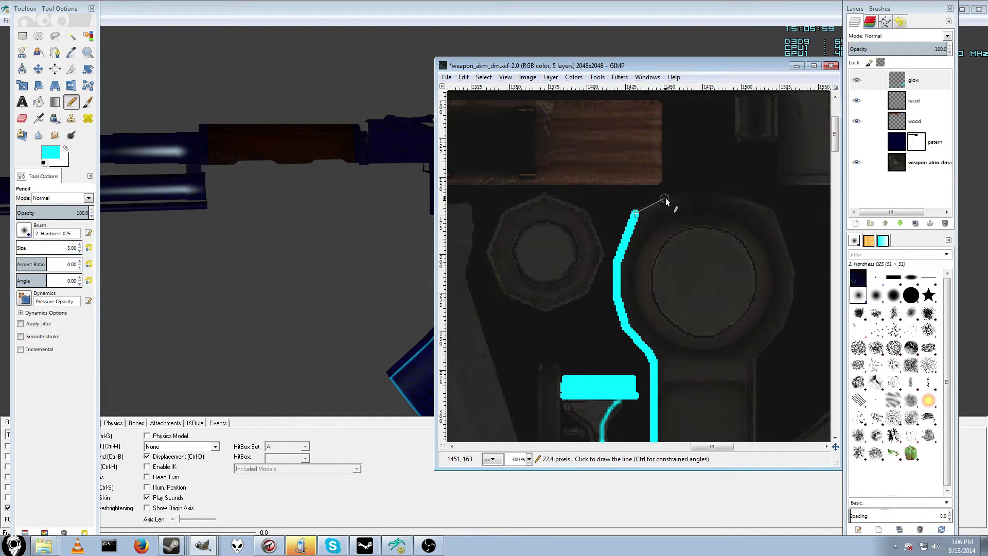
Step: Continue the cyan outline over the top of the round head and down its right side to the shaft
left_click(668, 198, "shift")
left_click(703, 196, "shift")
left_click(739, 194, "shift")
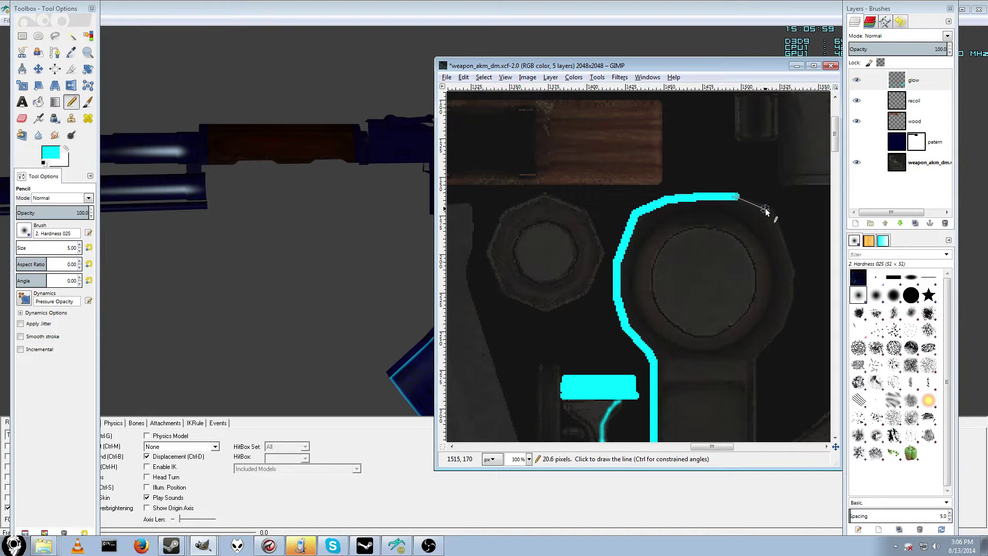
left_click(767, 208, "shift")
left_click(778, 213, "shift")
left_click(788, 250, "shift")
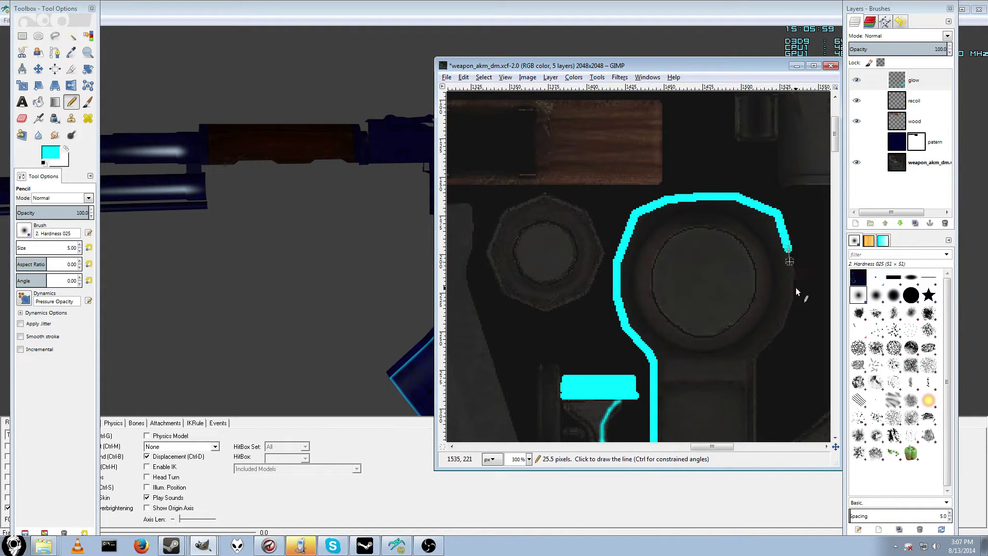
left_click(795, 281, "shift")
left_click(791, 307, "shift")
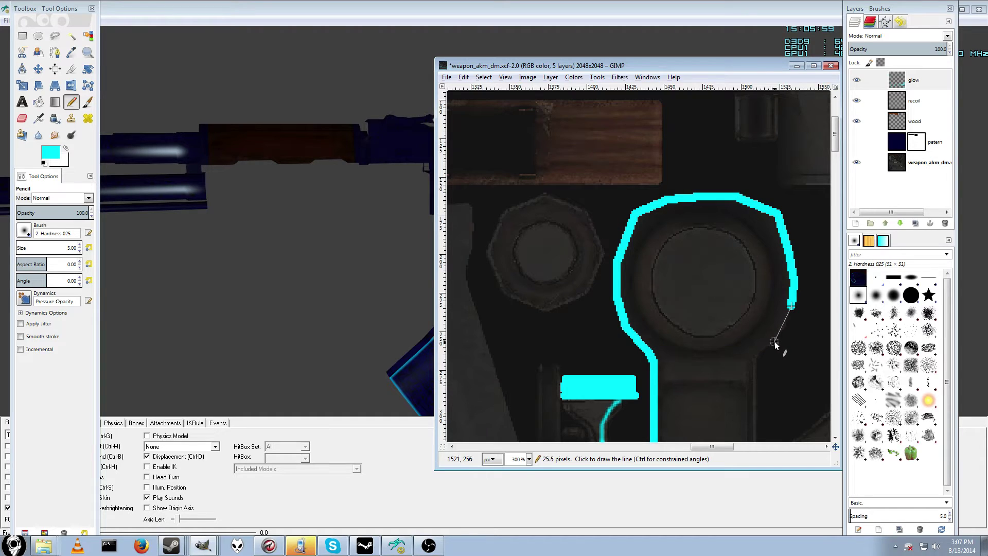
left_click(780, 333, "shift")
left_click(754, 355, "shift")
Step: Draw a straight cyan line down the shaft's right edge from the round head to the start of the claw
scroll(755, 360, "down", 5)
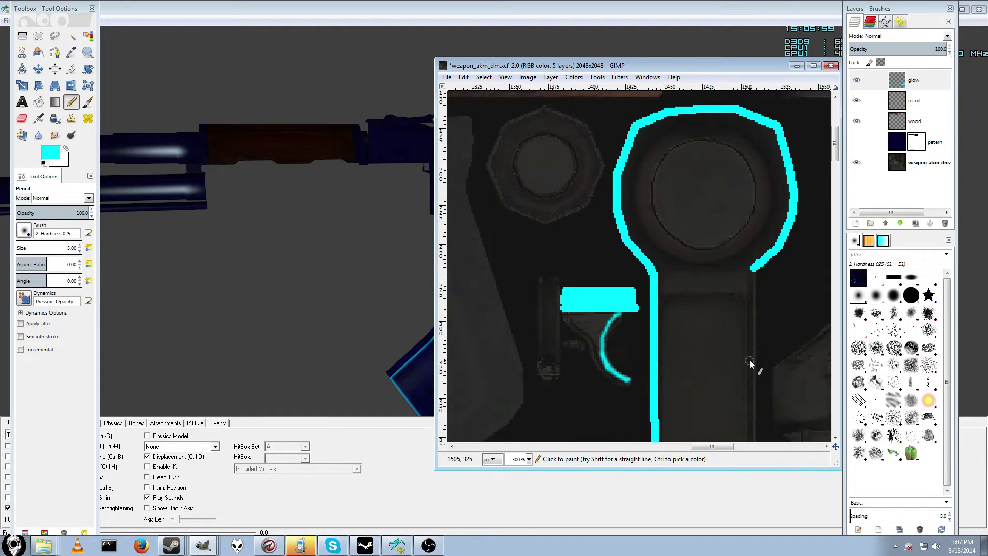
scroll(755, 371, "right", 5)
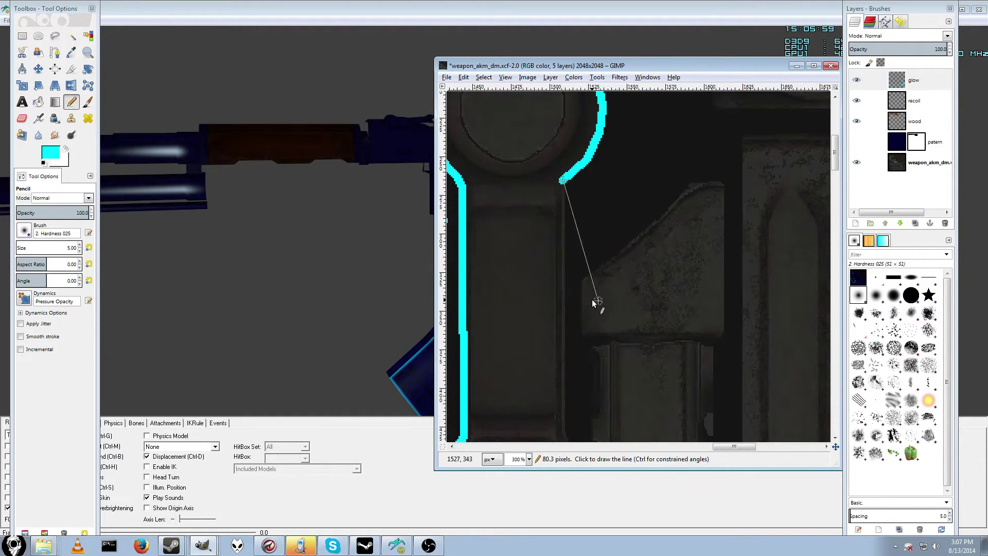
scroll(592, 298, "right", 2)
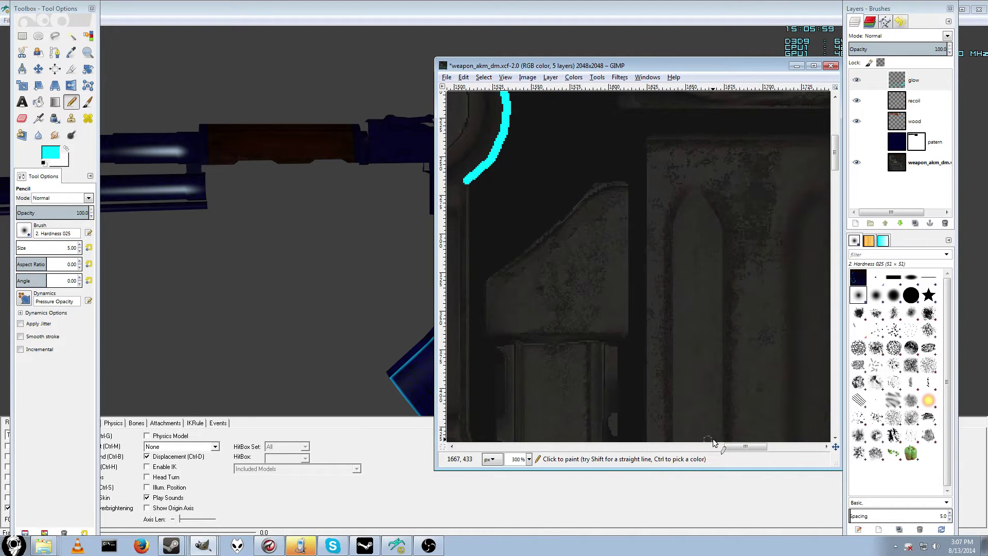
scroll(741, 447, "left", 4)
scroll(595, 357, "down", 3)
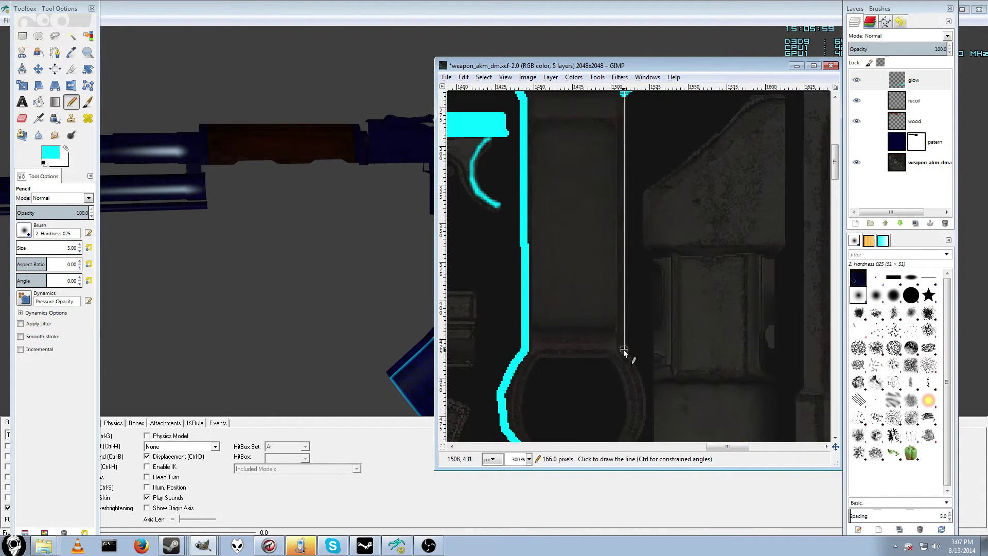
left_click(625, 354, "shift")
Step: Trace the outer edge of the right claw in short cyan line segments down to near its tip
left_click(644, 384, "shift")
scroll(643, 387, "right", 3)
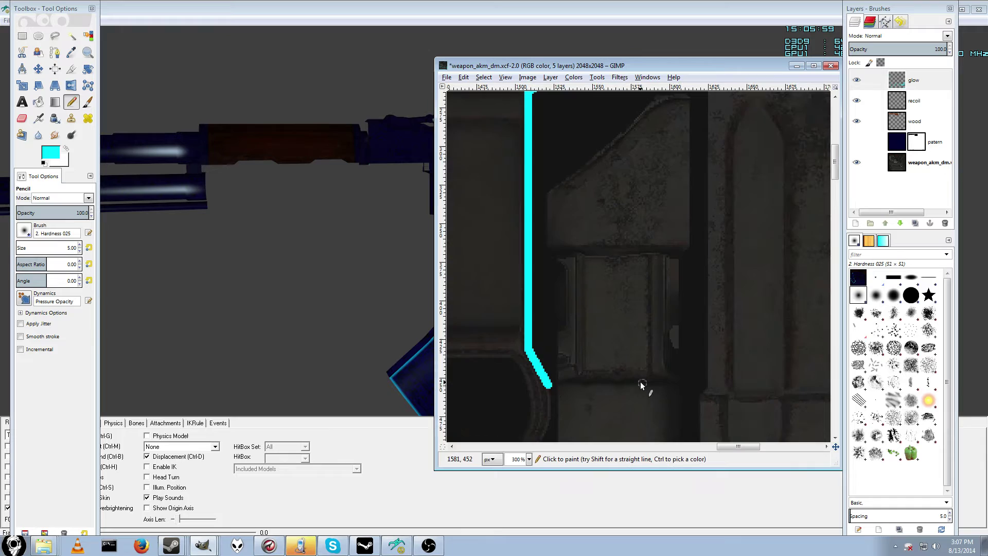
scroll(561, 363, "down", 3)
left_click(555, 323, "shift")
left_click(550, 341, "shift")
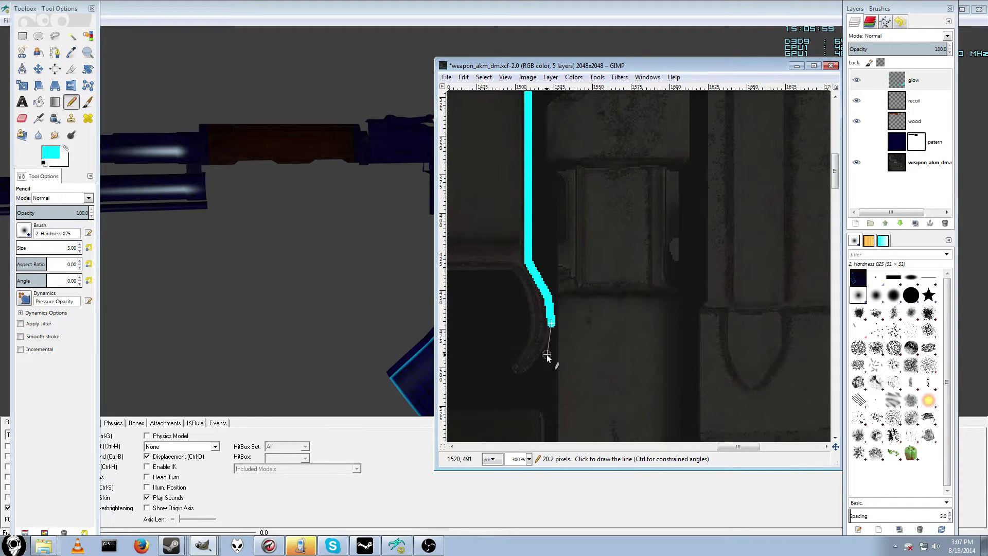
left_click(542, 354, "shift")
left_click(525, 371, "shift")
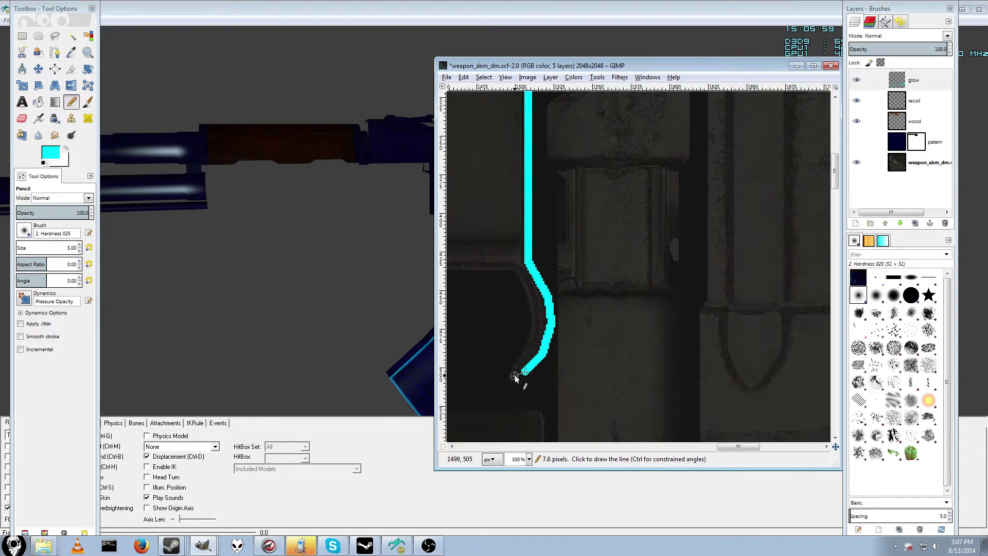
Step: Outline the right claw's tip and inner edge in cyan, up to the corner of the opening's upper edge
left_click(509, 367, "shift")
left_click(525, 350, "shift")
left_click(533, 330, "shift")
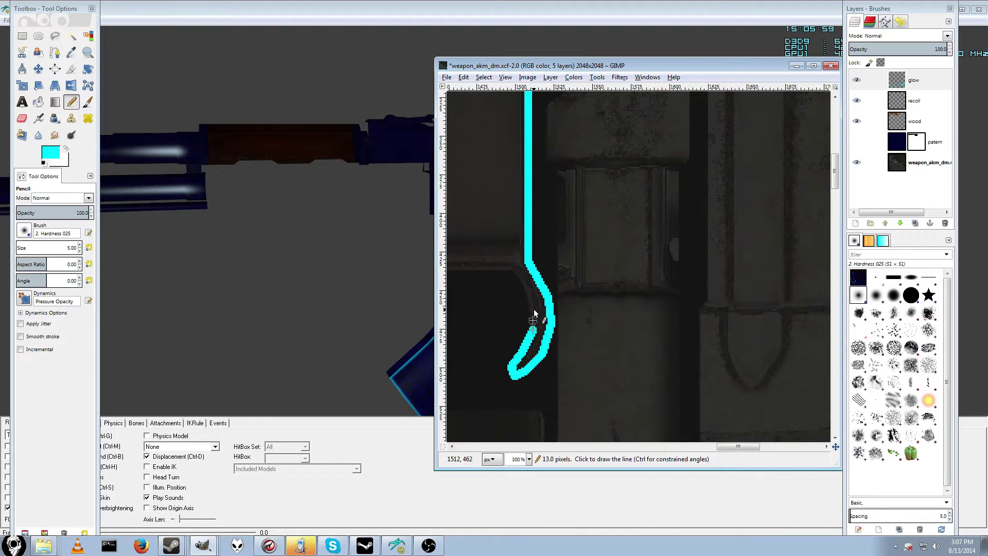
left_click(527, 304, "shift")
left_click(524, 283, "shift")
left_click(513, 269, "shift")
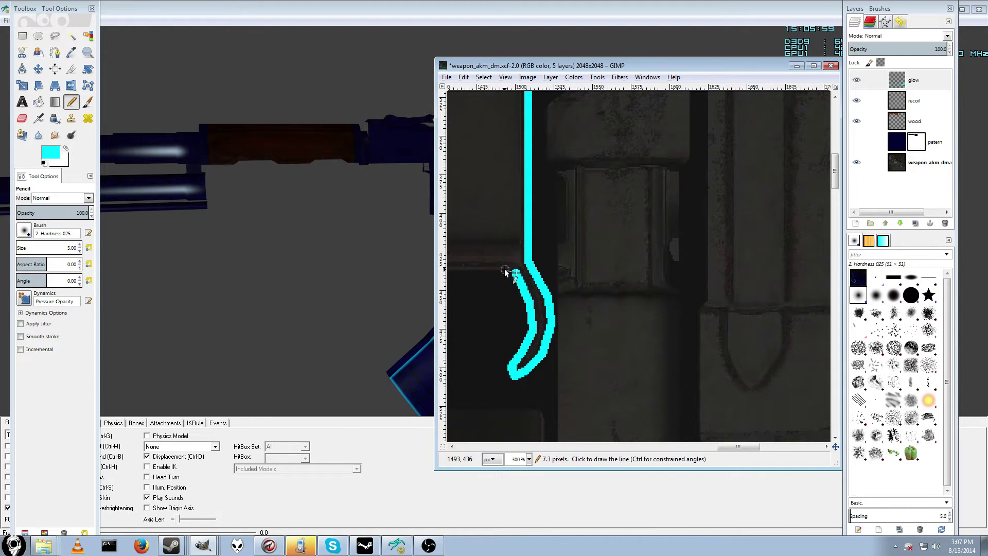
left_click(502, 270, "shift")
Step: Run the cyan line across the opening's upper edge and down the left claw's inner edge to close its tip
left_click_drag(738, 446, 716, 446)
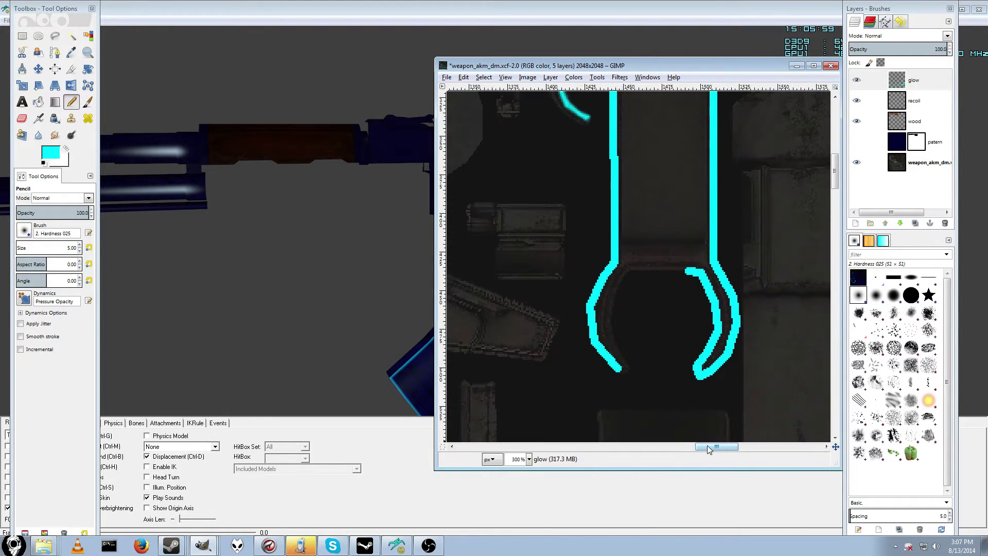
left_click(628, 272, "shift")
left_click(622, 282, "shift")
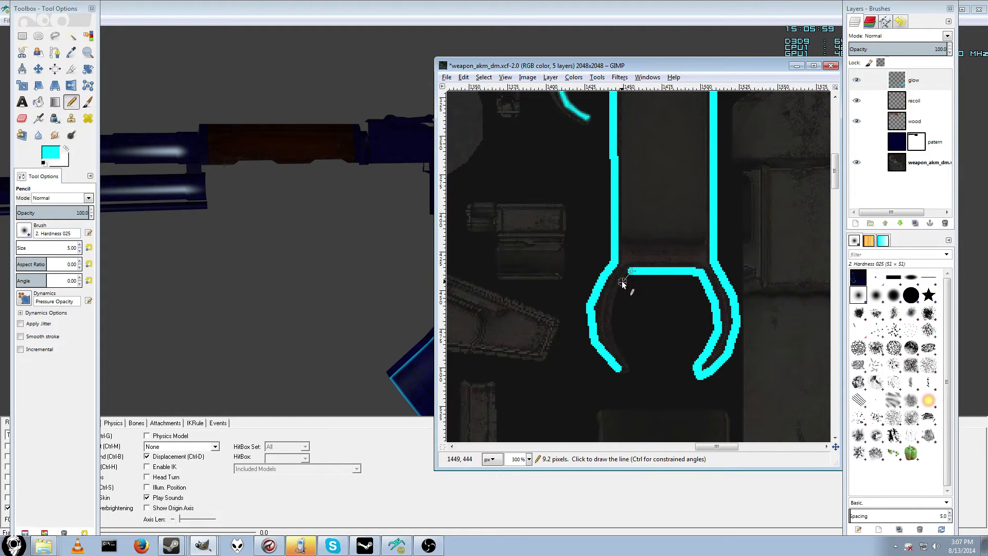
left_click(610, 308, "shift")
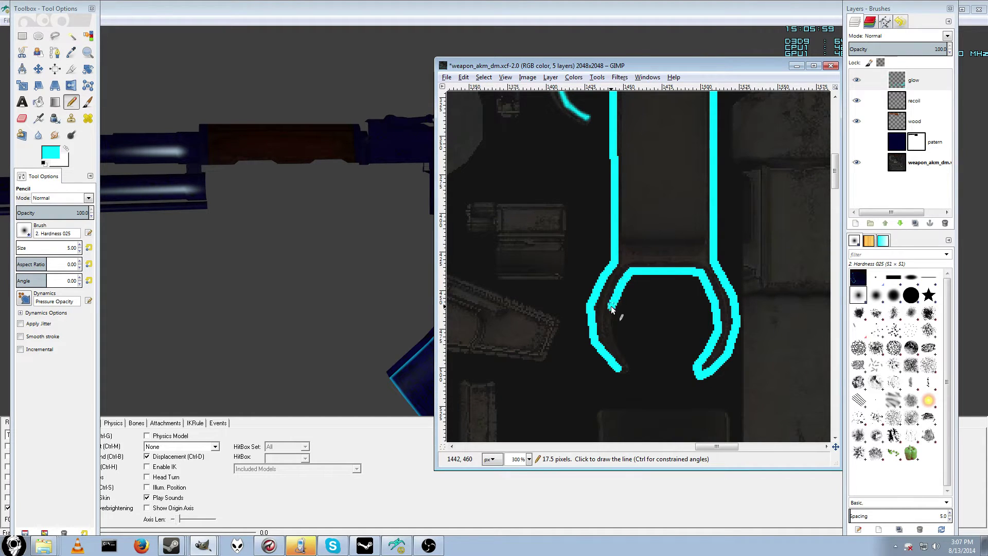
left_click(616, 346, "shift")
left_click(628, 369, "shift")
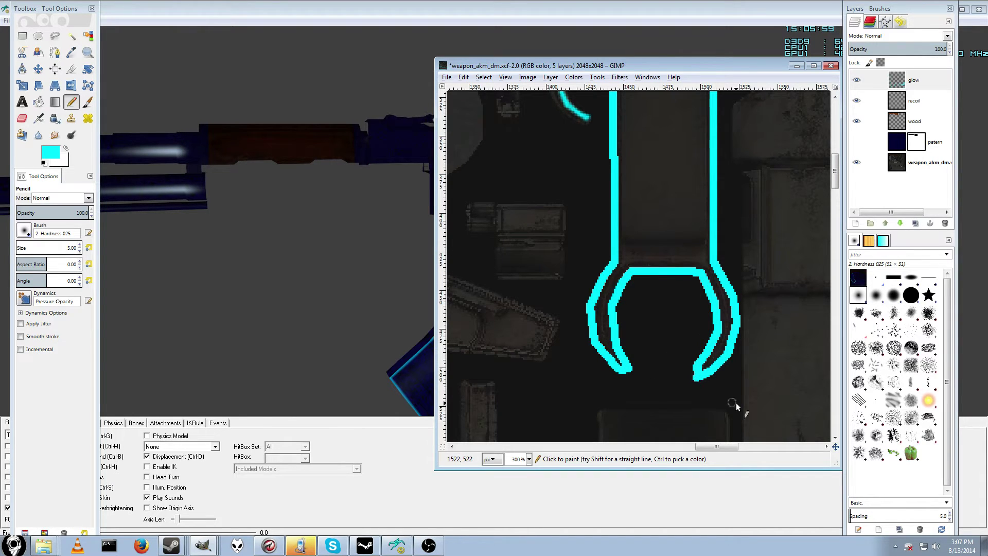
Step: Show the patern layer again and copy all visible content of the whole image
left_click(857, 141)
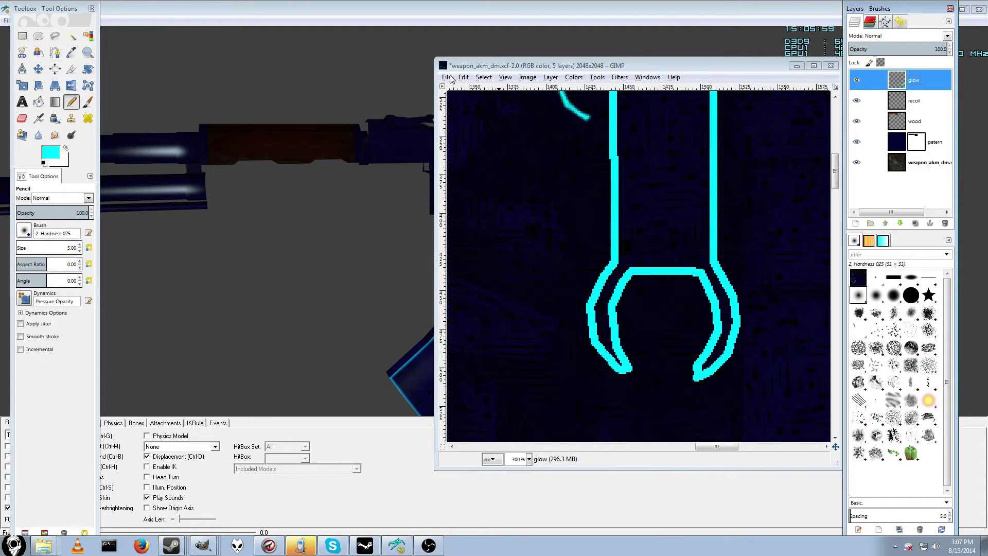
left_click(466, 79)
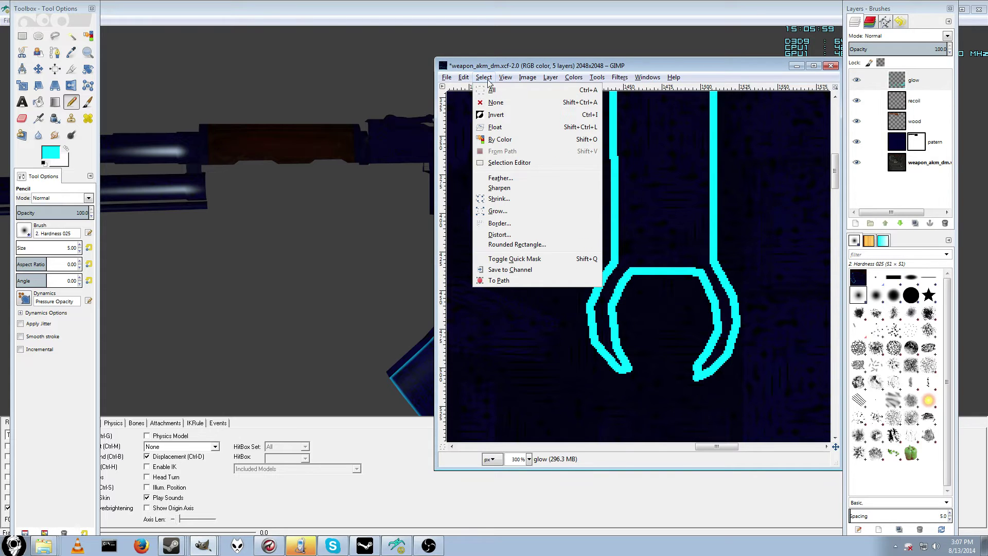
left_click(497, 97)
left_click(464, 77)
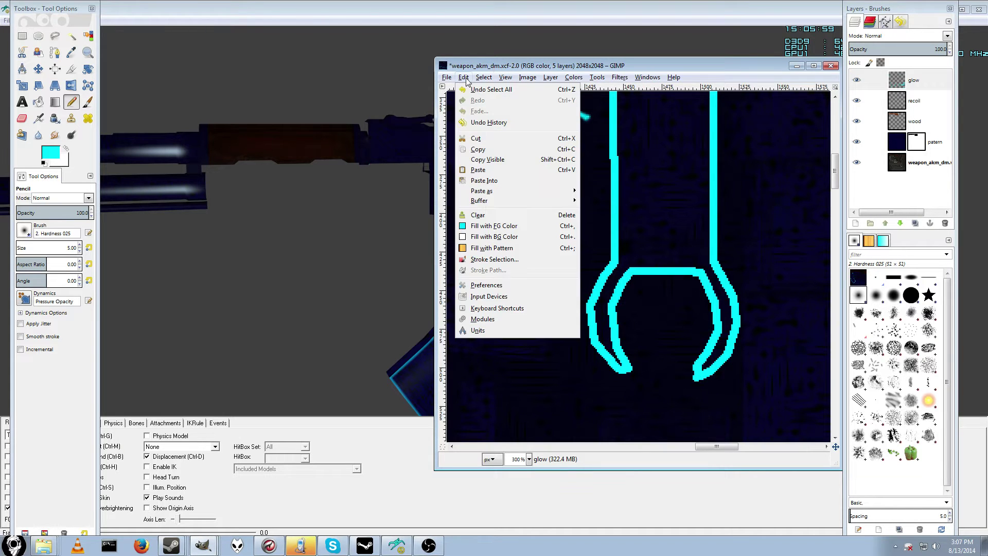
left_click(494, 160)
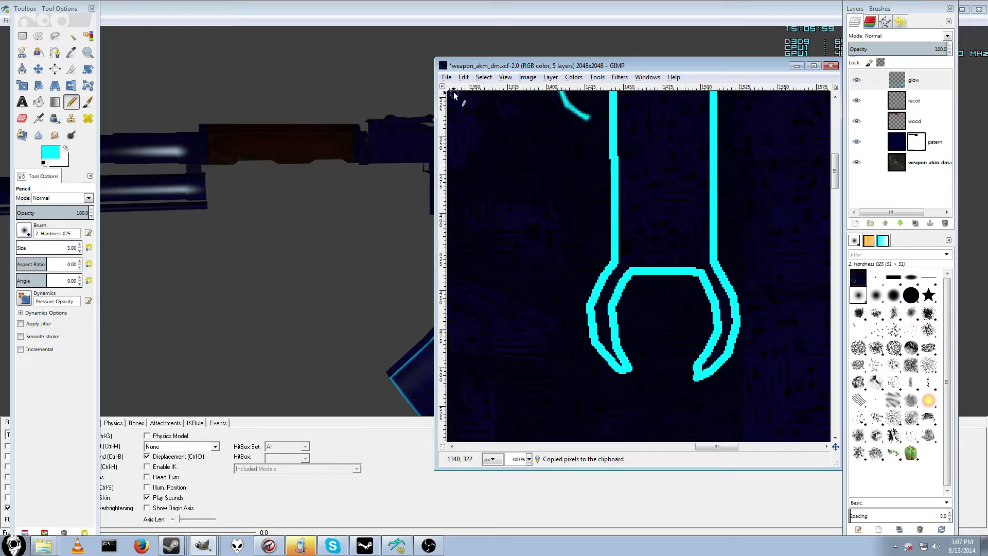
Step: Switch to the untitled image and clear the old texture from its pasted layer
left_click(447, 78)
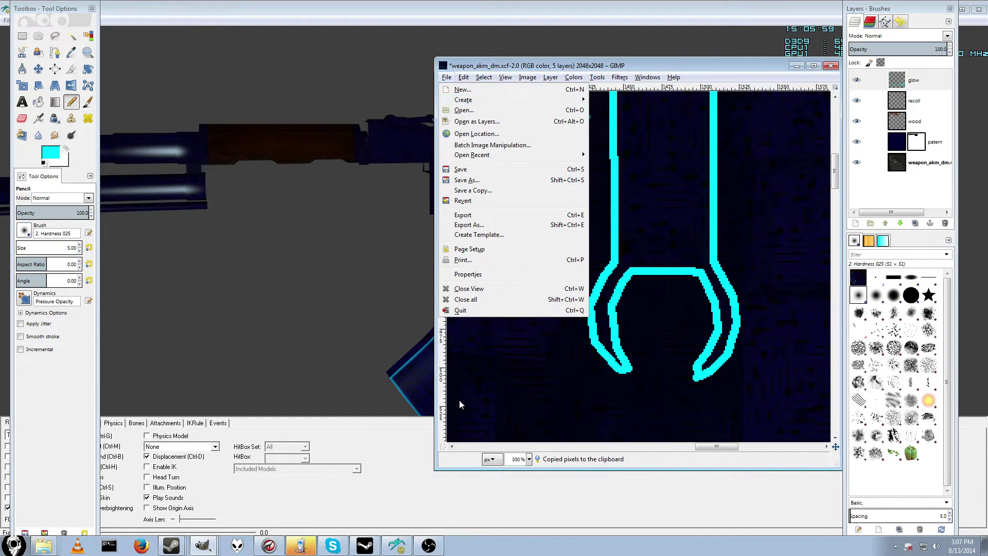
left_click(205, 541)
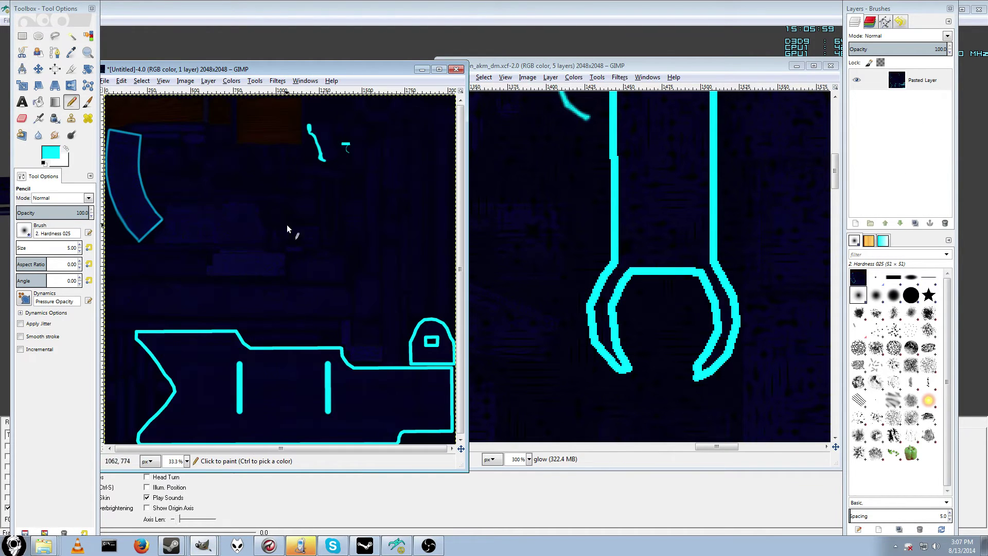
key("Delete")
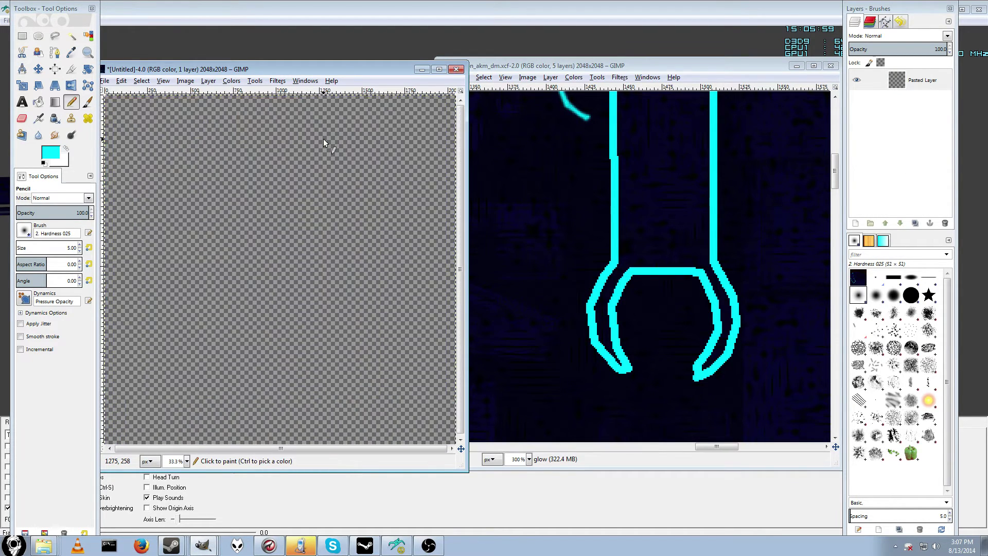
Step: Fill the emptied layer with white using Bucket Fill and paste the copied texture over it
left_click(68, 144)
left_click(66, 148)
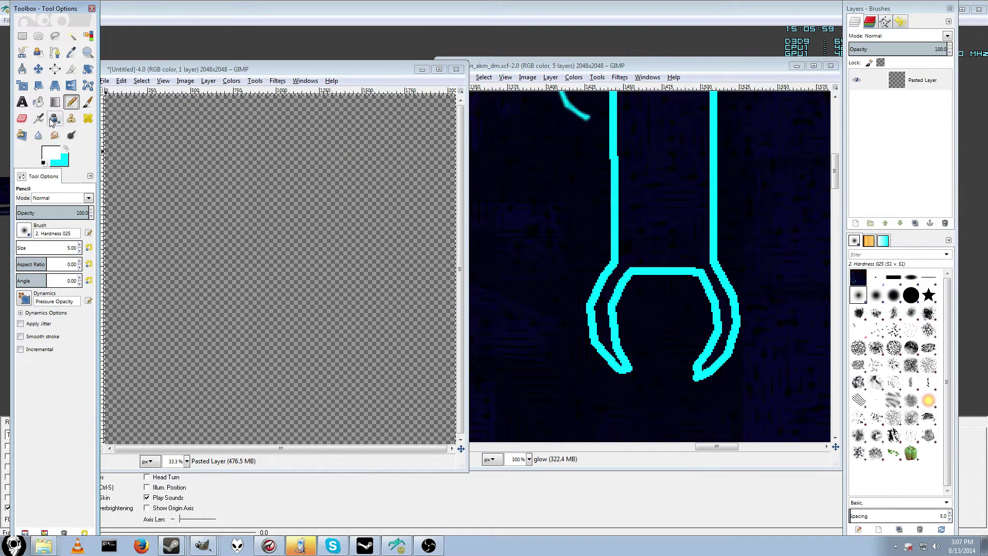
left_click(39, 102)
left_click(225, 167)
left_click(134, 163)
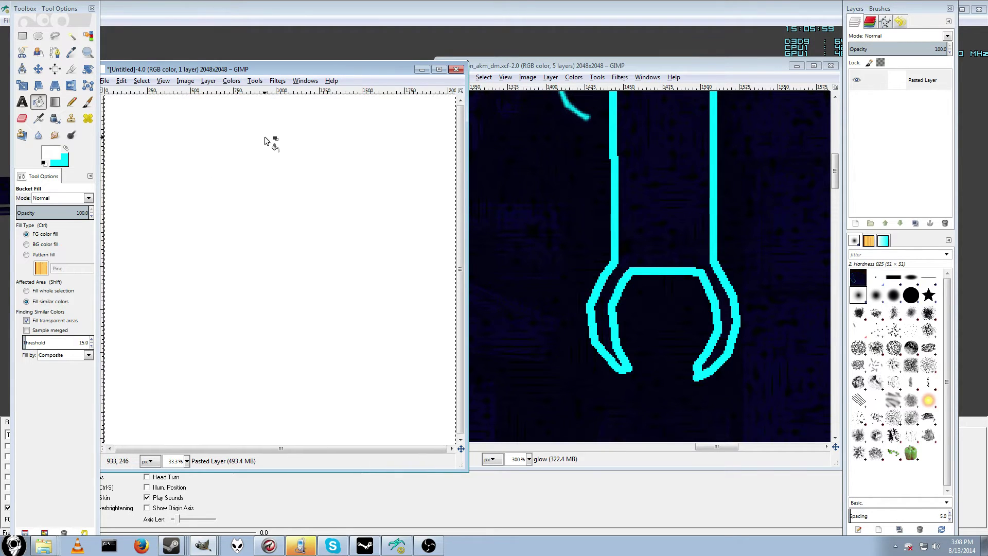
key("ctrl+v")
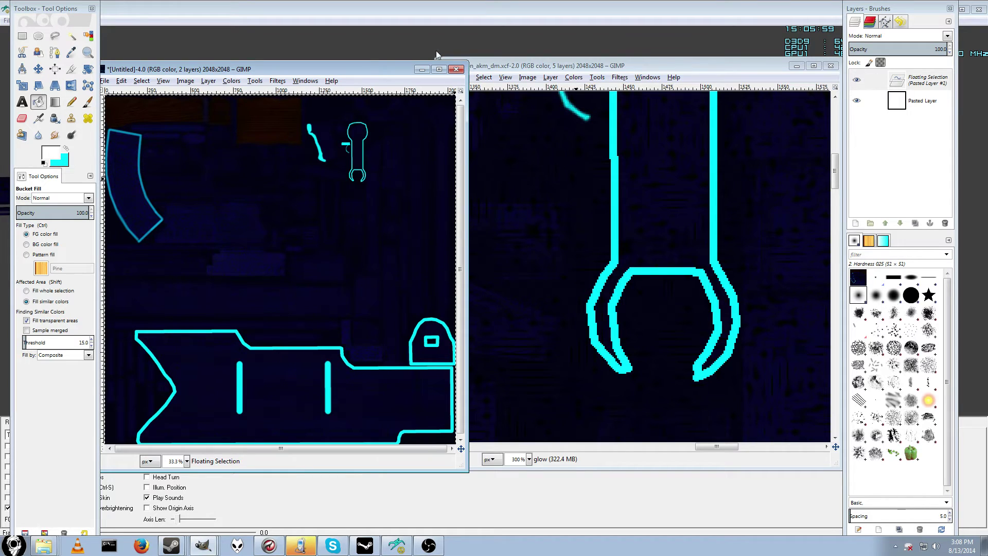
Step: Anchor the pasted texture and export the image as weapon_akm_dm.vtf in the akm folder, replacing the existing file
left_click(930, 220)
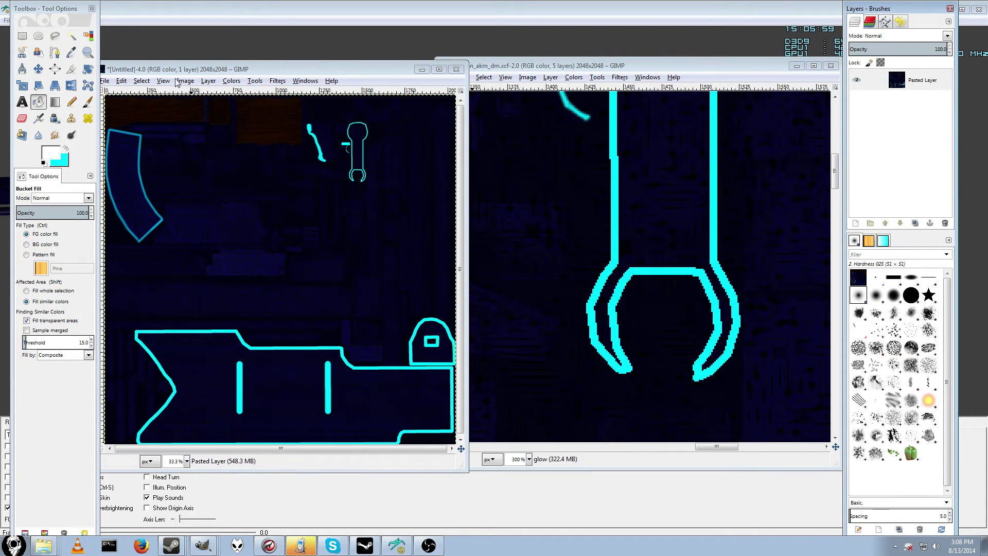
left_click(105, 81)
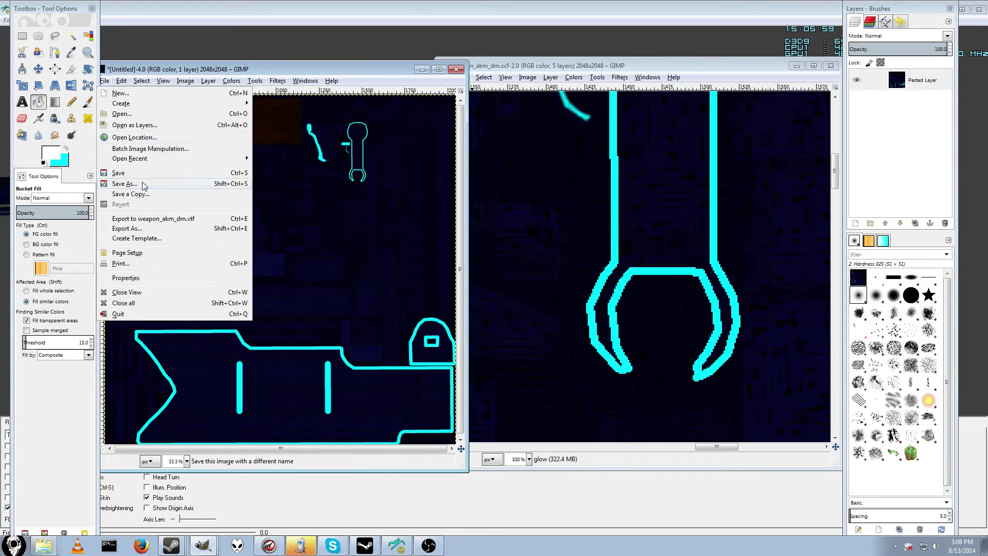
left_click(127, 229)
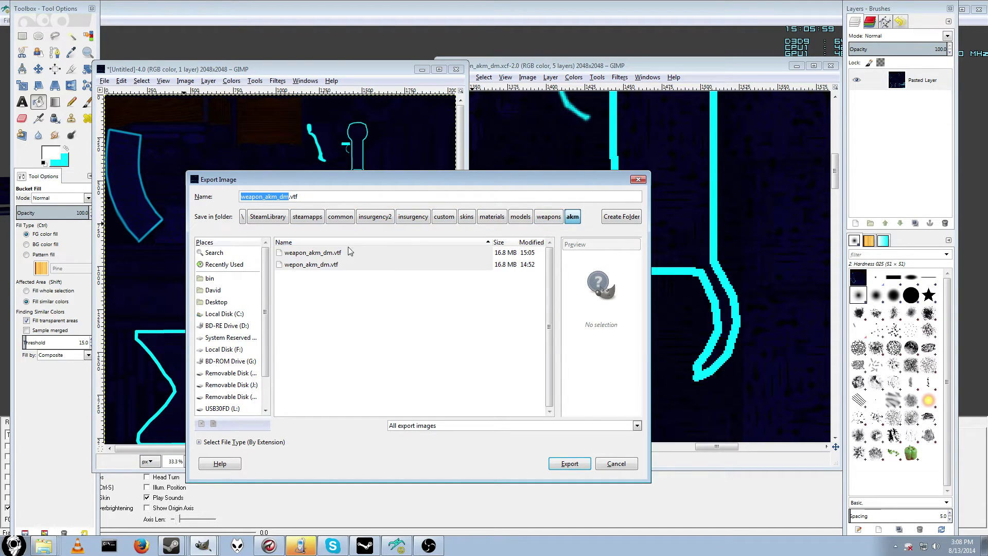
double_click(317, 255)
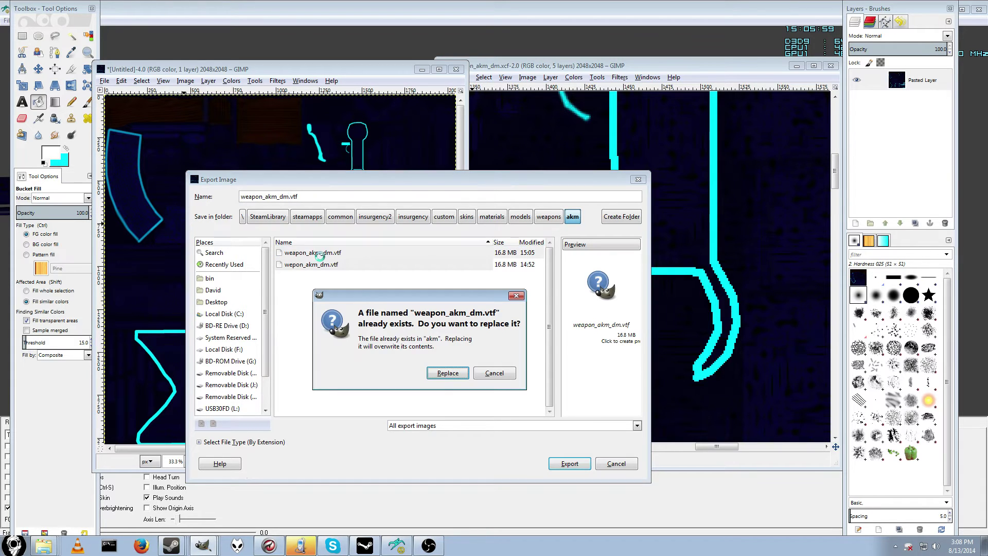
left_click(448, 373)
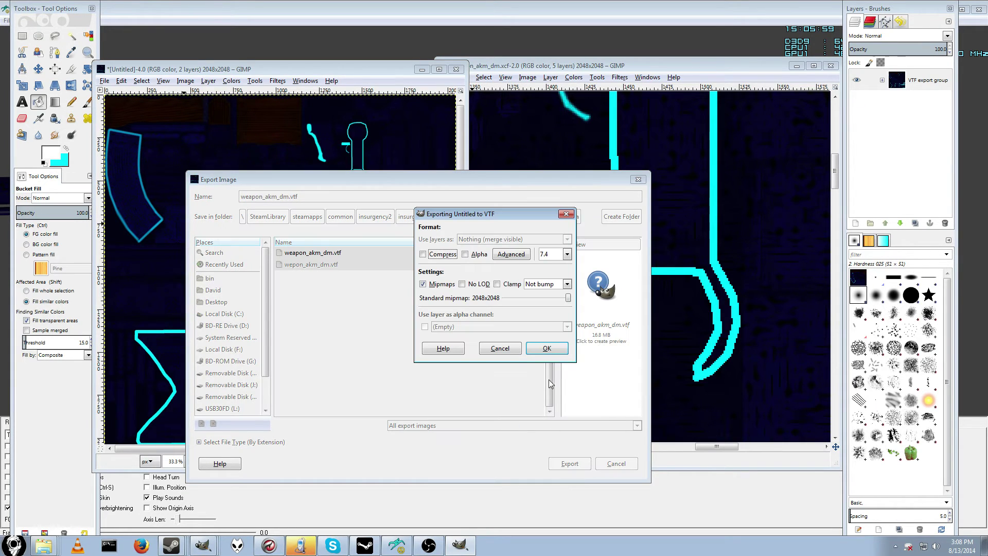
left_click(547, 348)
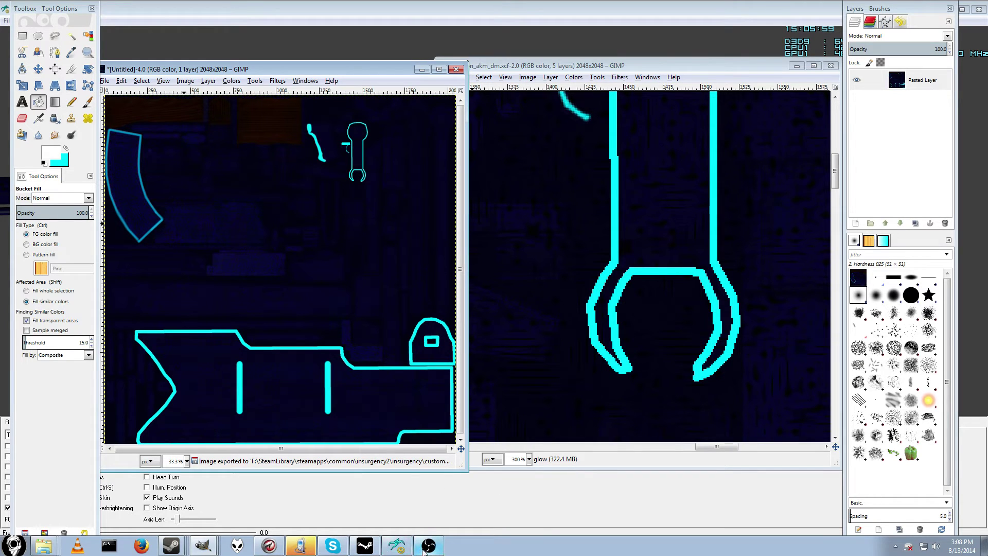
Step: Launch Model Viewer from the Insurgency Authoring Tools and load v_akm.mdl from the models\weapons folder
left_click(364, 550)
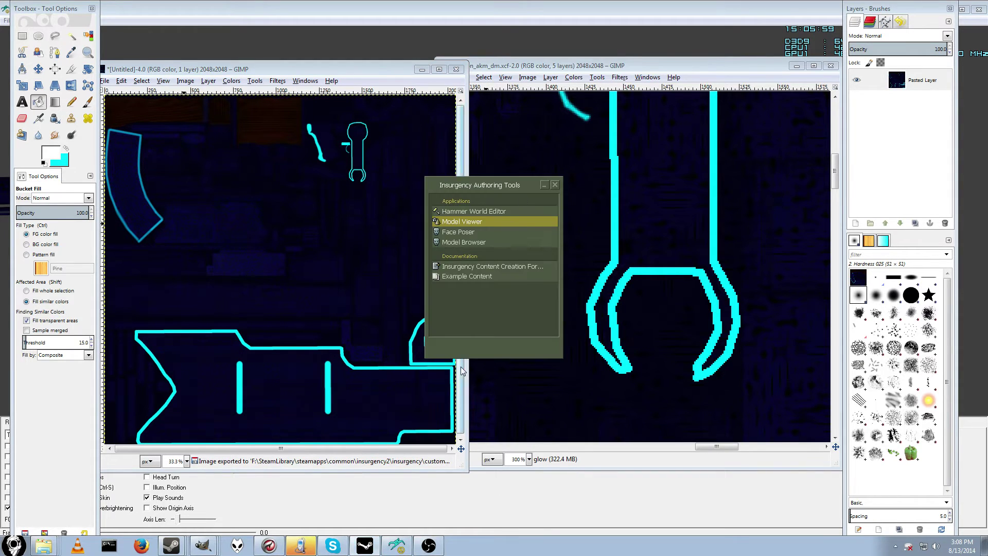
double_click(471, 222)
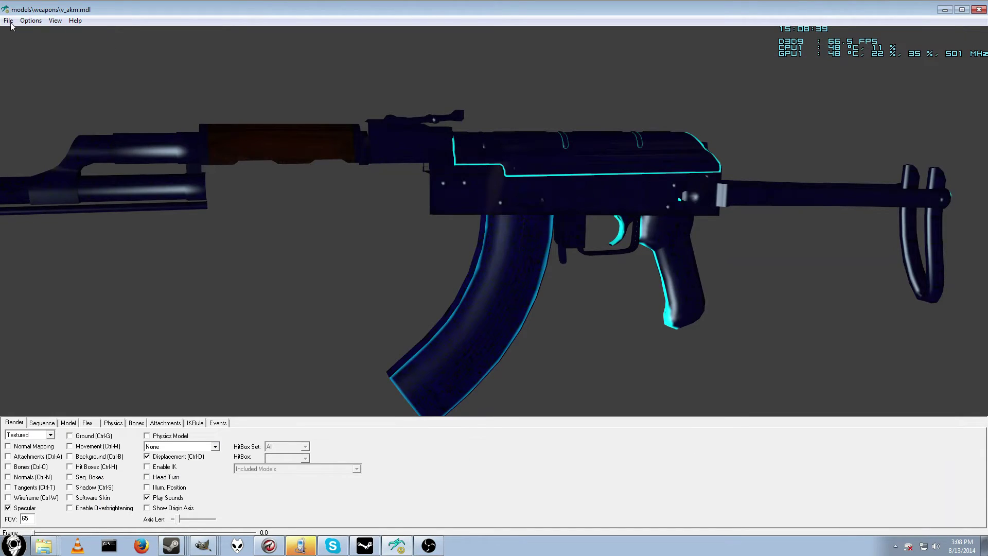
left_click(8, 21)
left_click(17, 32)
left_click_drag(704, 232, 700, 373)
double_click(457, 280)
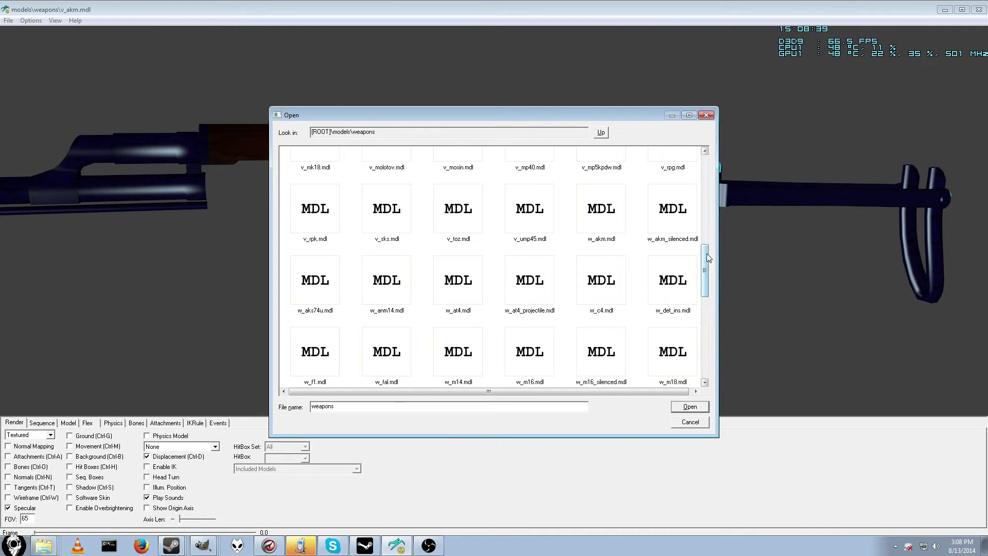
left_click_drag(709, 273, 651, 192)
double_click(458, 172)
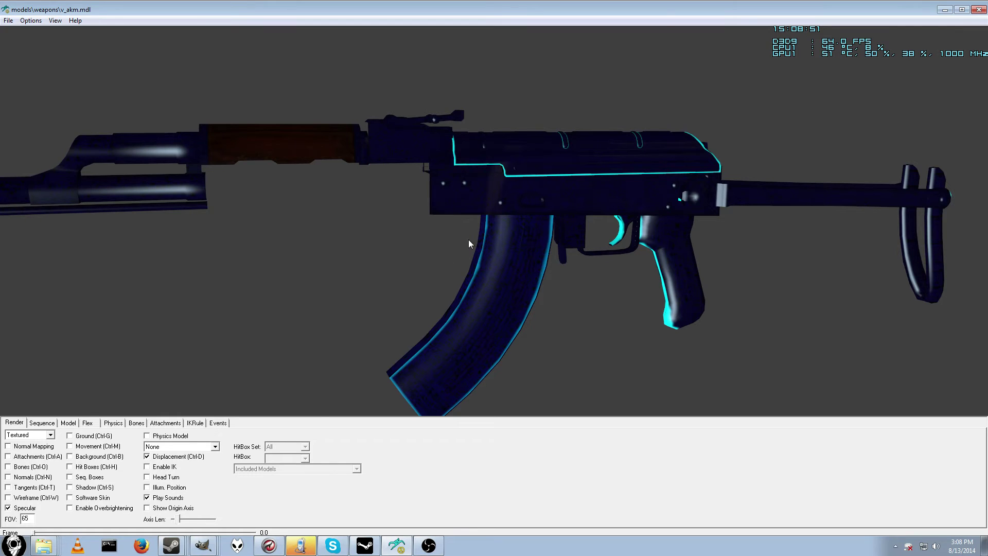
Step: Rotate and zoom the AKM model to inspect the glow outlines on its front sight, receiver and magazine
left_click_drag(468, 240, 448, 209)
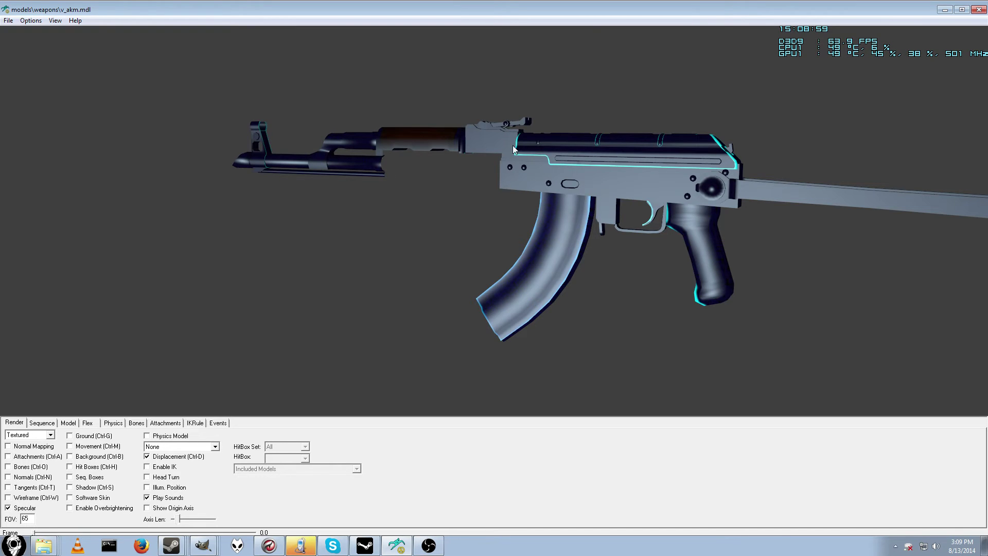
left_click_drag(513, 149, 553, 173)
left_click_drag(384, 170, 379, 155)
mouse_move(386, 76)
left_mouse_down()
mouse_move(379, 106)
mouse_move(384, 83)
left_mouse_up()
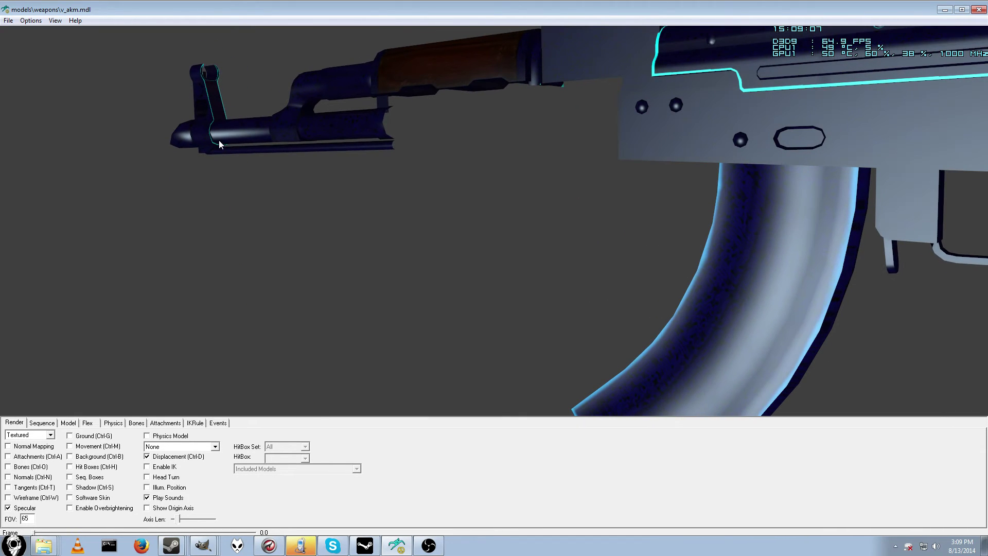
left_click_drag(219, 140, 230, 144)
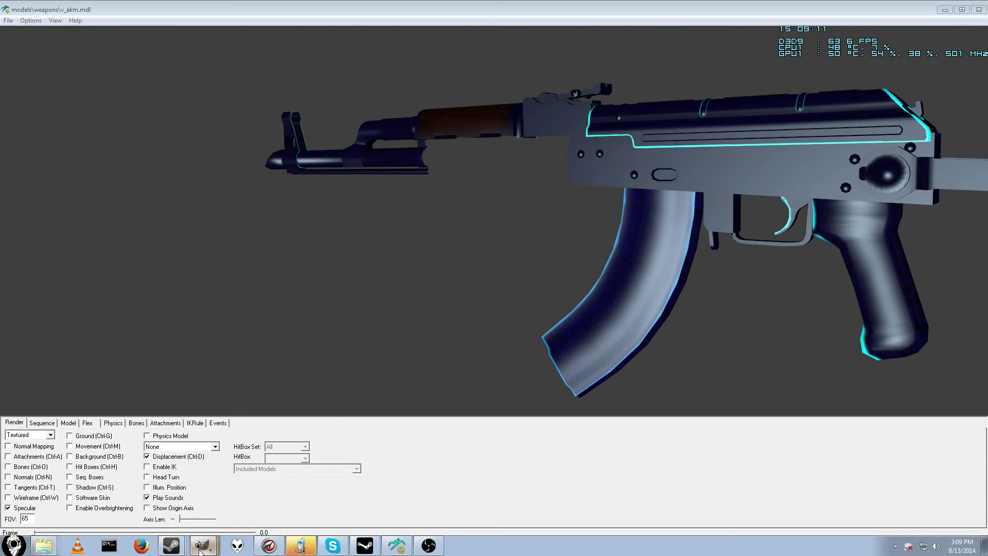
Step: Return to weapon_akm_dm.xcf in GIMP, hide the patern layer and choose the Paintbrush for the slanted lever shape beside the domed part
left_click(225, 493)
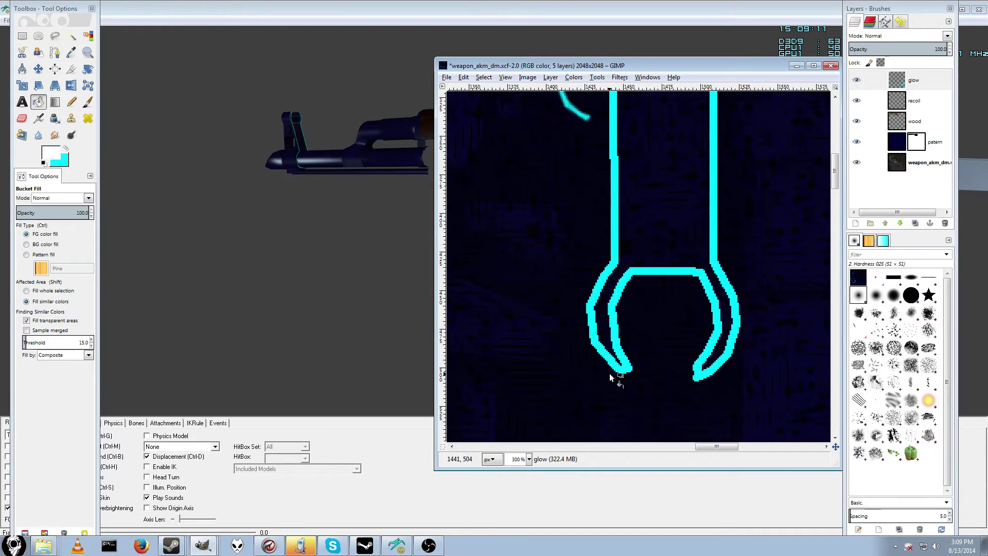
left_click(857, 141)
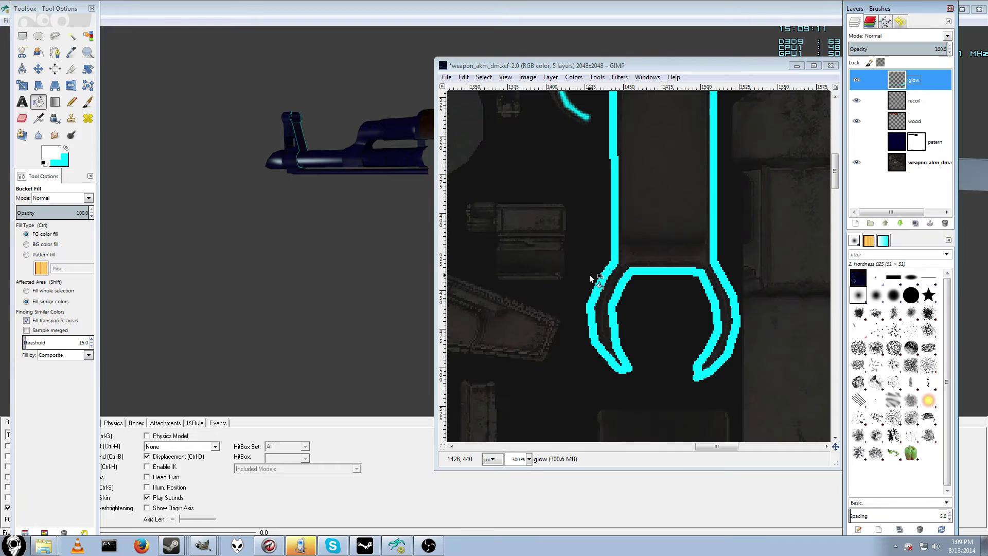
scroll(591, 274, "down", 6)
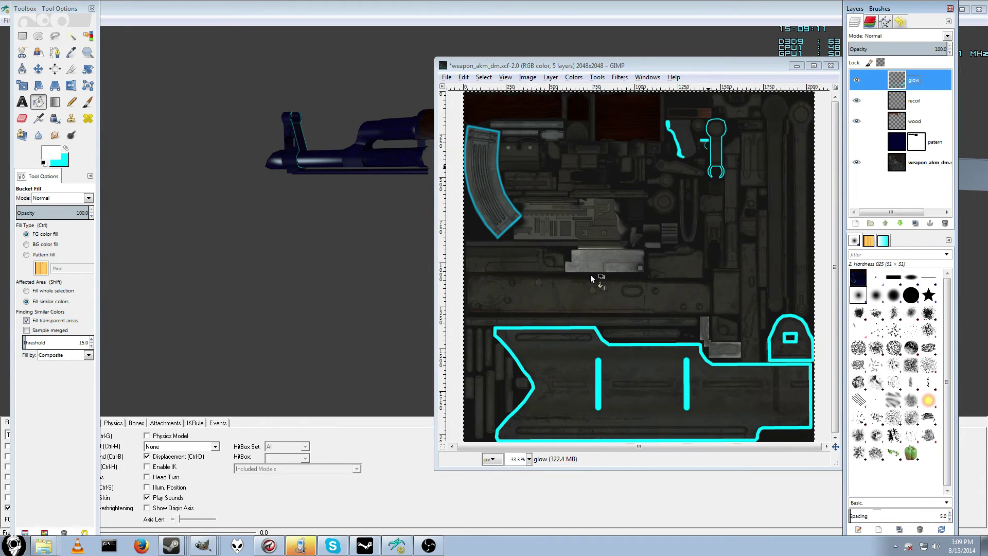
scroll(591, 274, "up", 2)
scroll(591, 273, "down", 2)
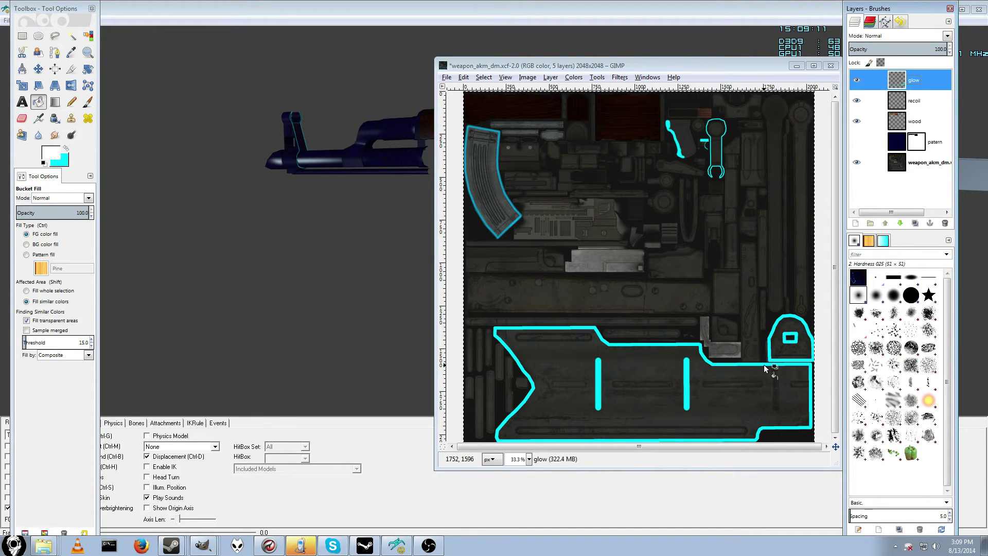
scroll(734, 317, "up", 4)
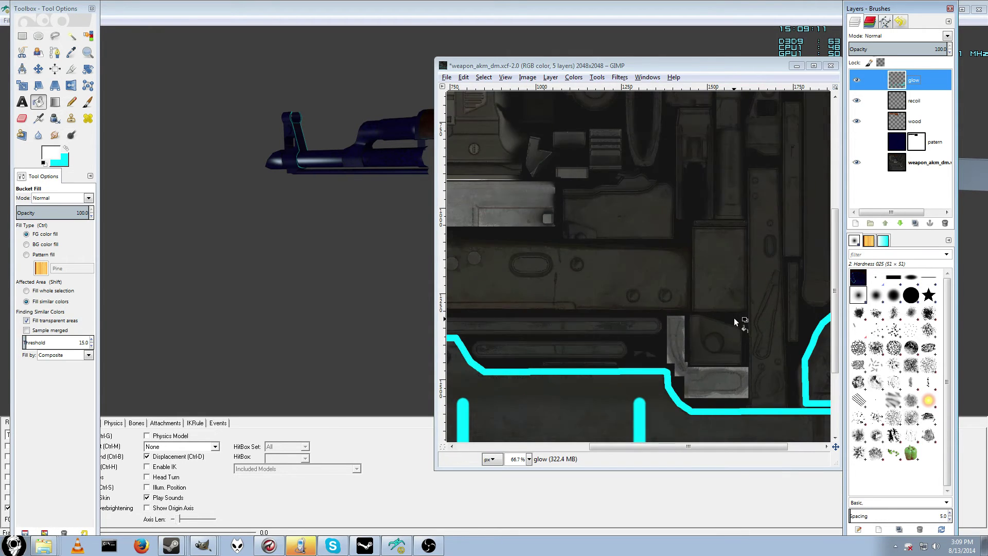
left_click_drag(683, 451, 763, 449)
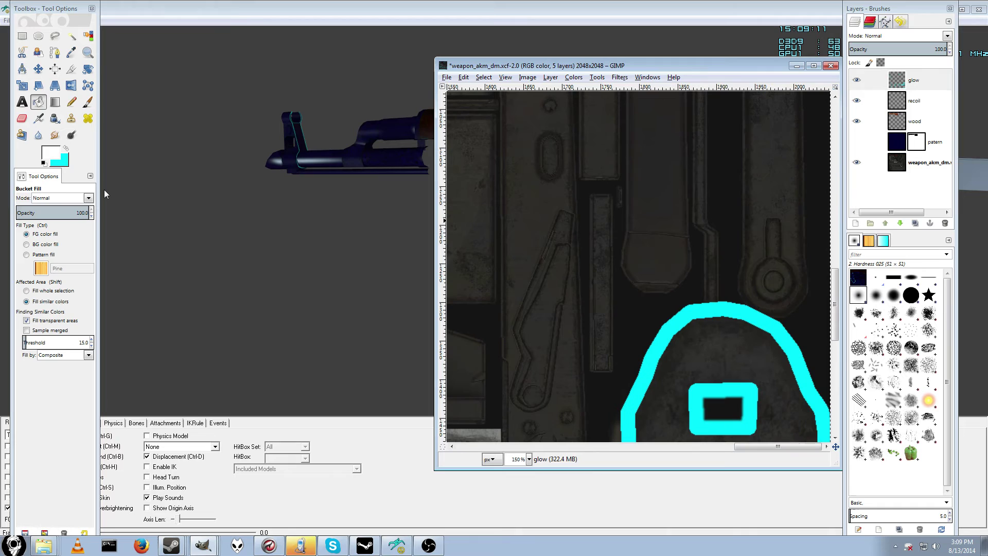
left_click(72, 102)
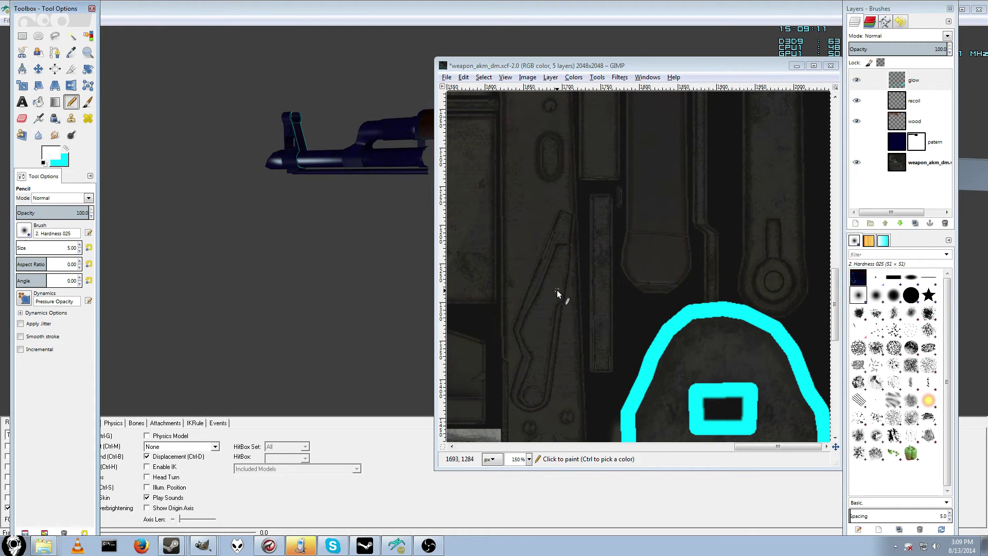
scroll(577, 298, "up", 1)
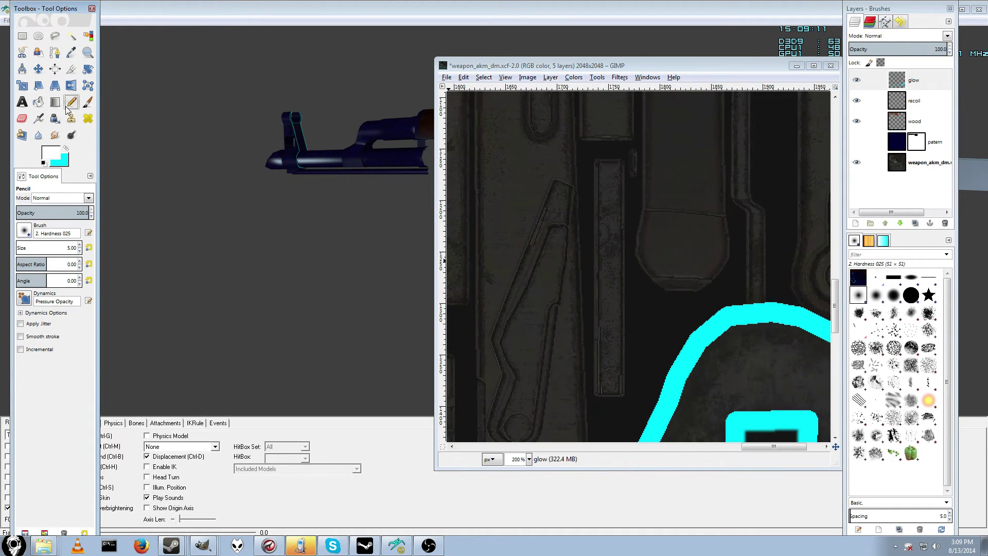
left_click(88, 102)
scroll(569, 260, "up", 1)
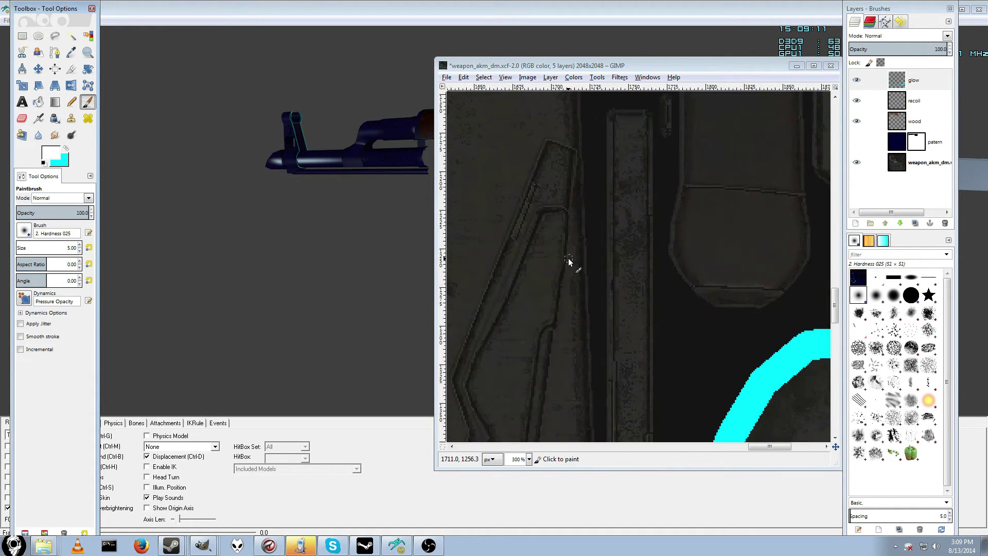
left_click(574, 154)
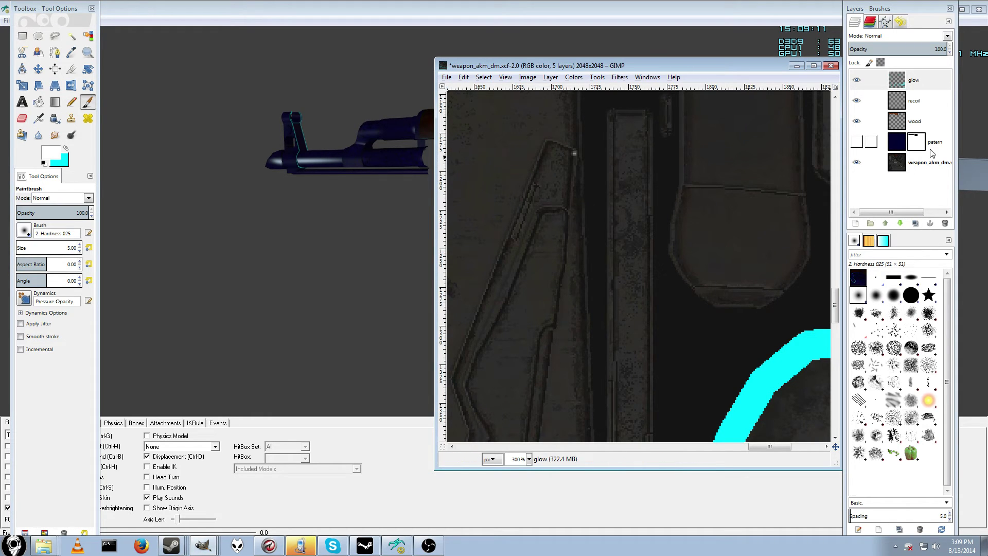
left_click(916, 84)
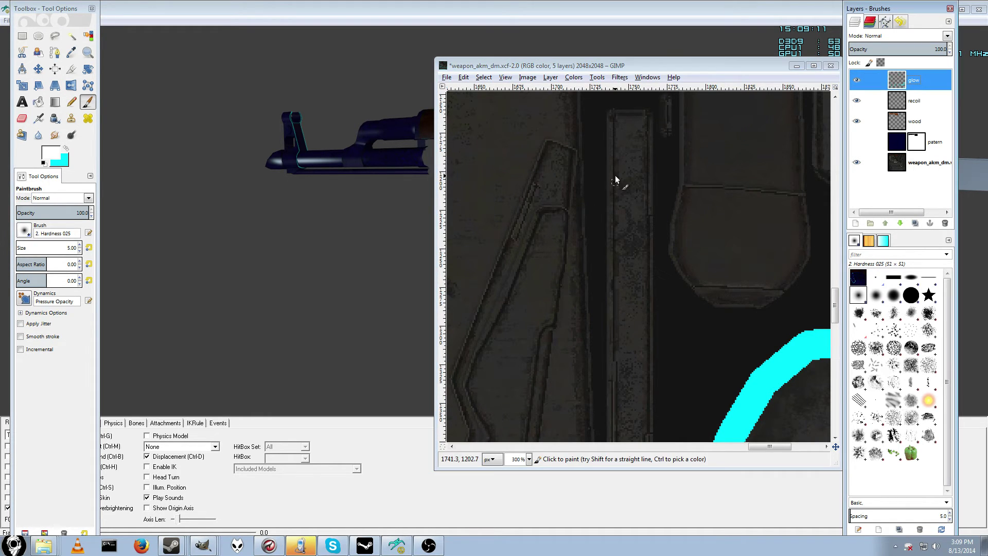
left_click(576, 153)
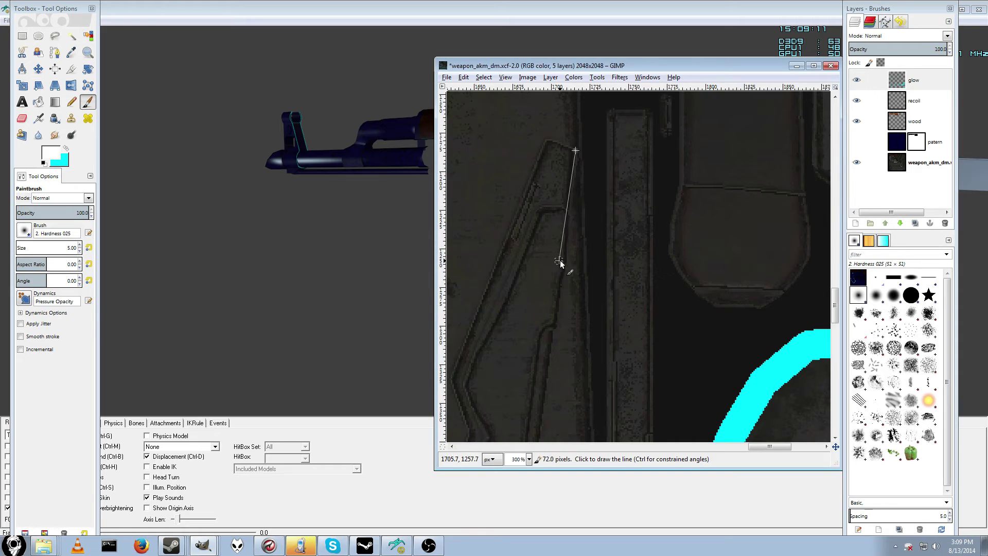
left_click(559, 303, "shift")
key("ctrl+z")
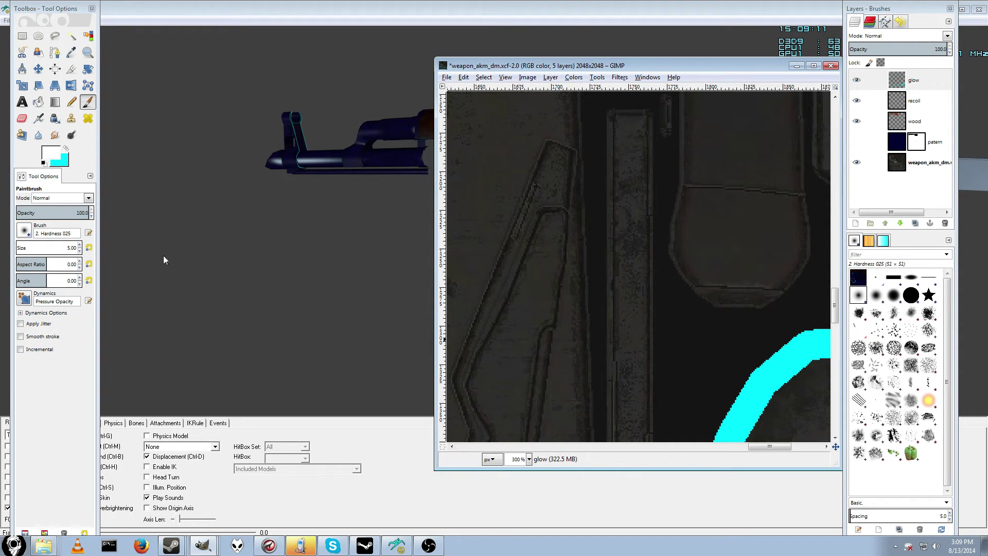
Step: Swap the foreground color to cyan and paint straight connected lines down the lever's right edge on the glow layer
left_click(66, 150)
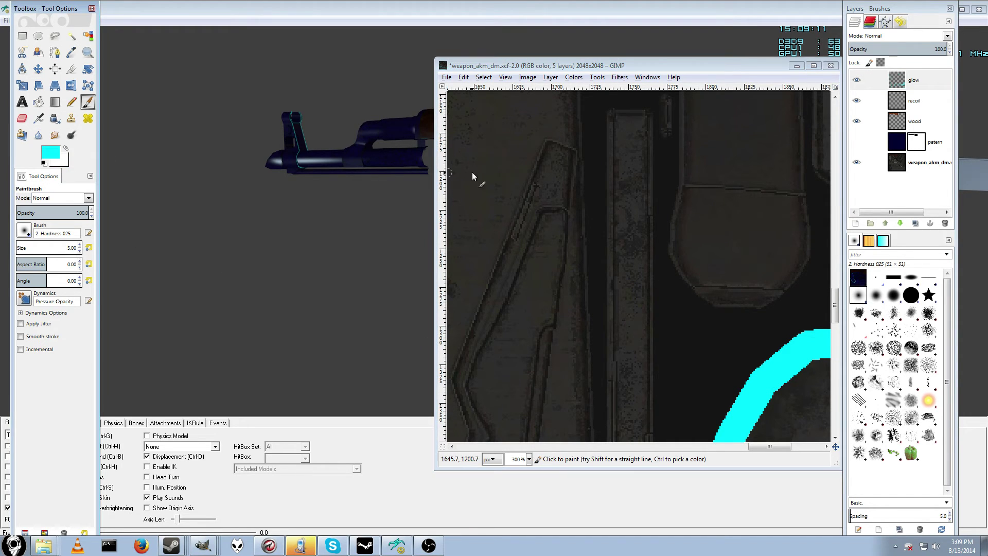
left_click(576, 154)
left_click(560, 331, "shift")
scroll(551, 350, "down", 5)
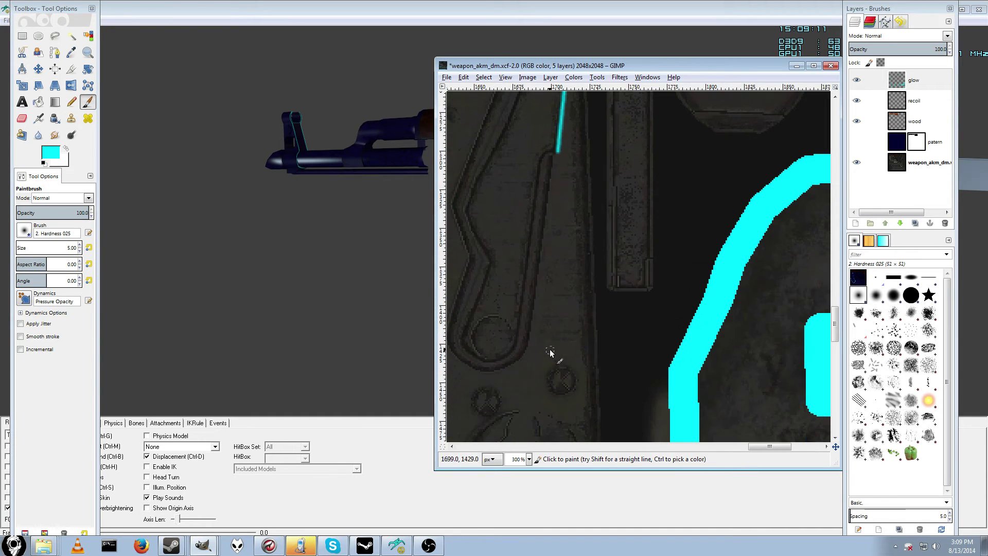
left_click(553, 159, "shift")
left_click(537, 290, "shift")
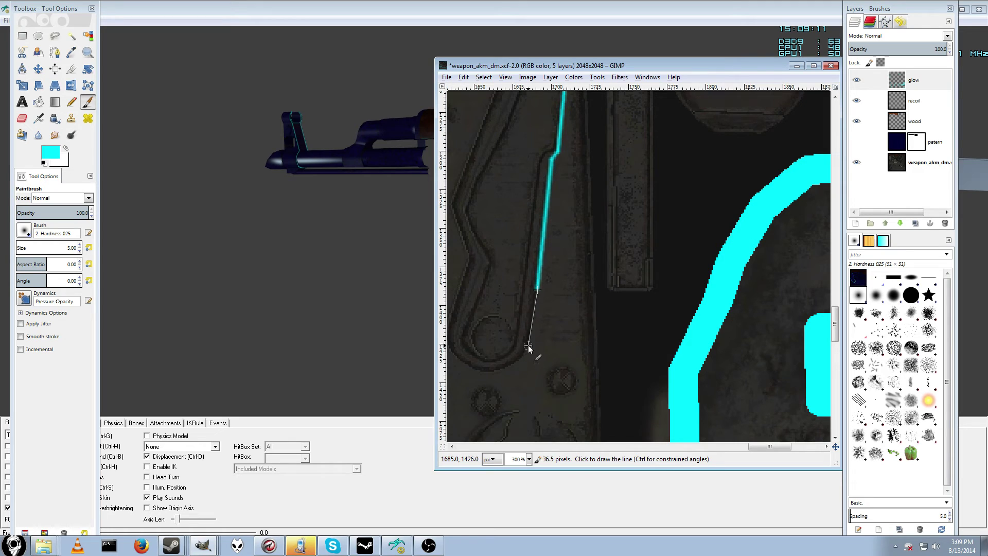
Step: Continue the cyan outline in short straight segments around the lever's rounded lower end, redoing the segment that cuts the corner
left_click(528, 346, "shift")
left_click(503, 372, "shift")
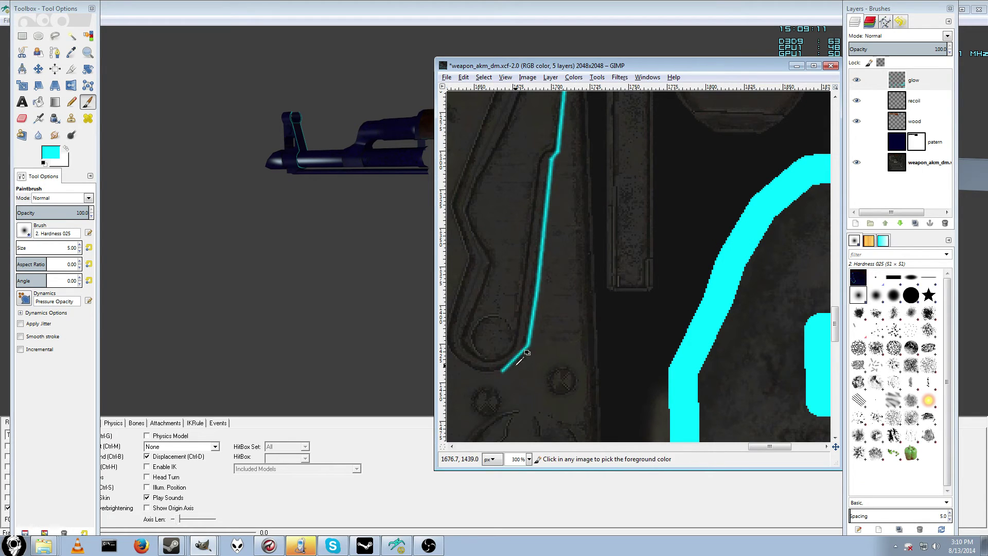
key("ctrl+z")
left_click(521, 358, "shift")
left_click(504, 368, "shift")
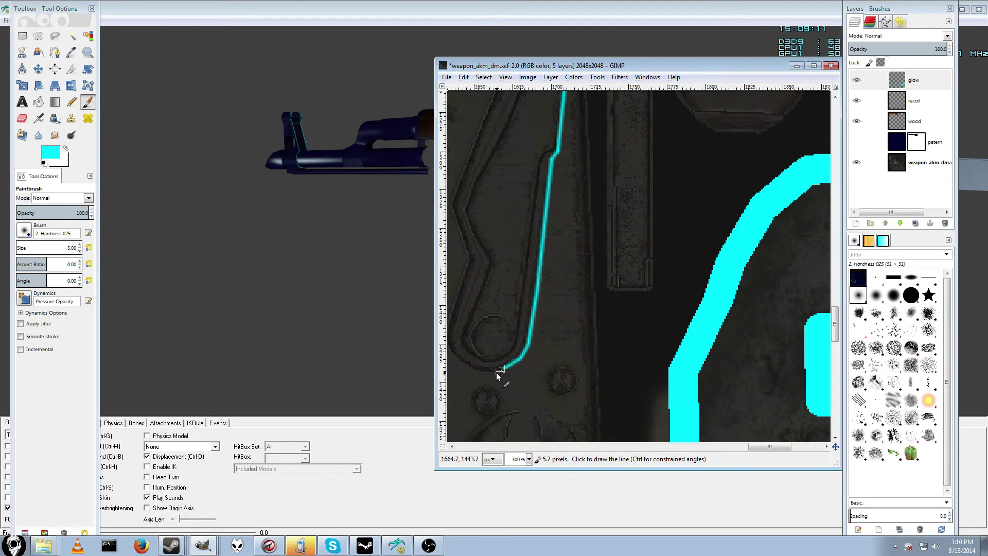
left_click(482, 374, "shift")
left_click_drag(756, 449, 740, 449)
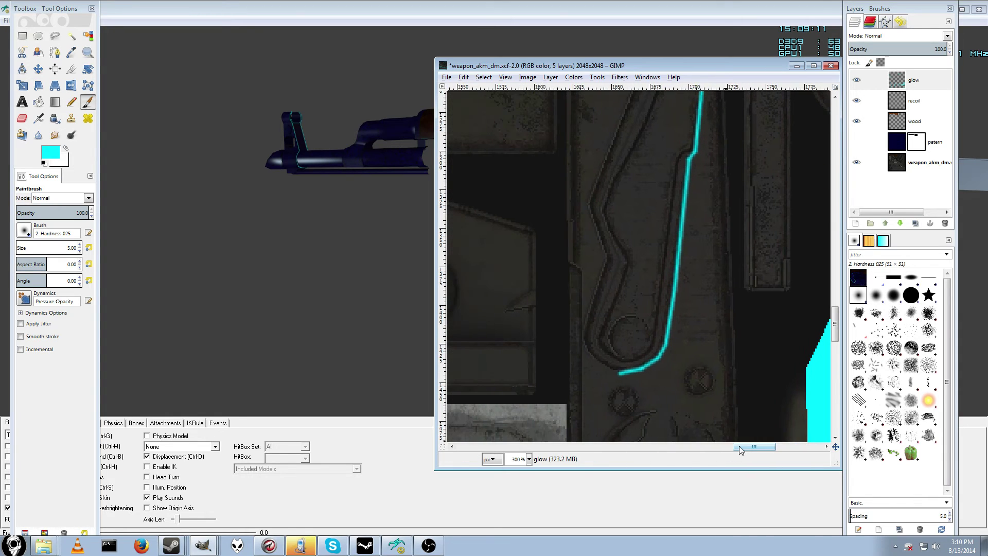
left_click(585, 340, "shift")
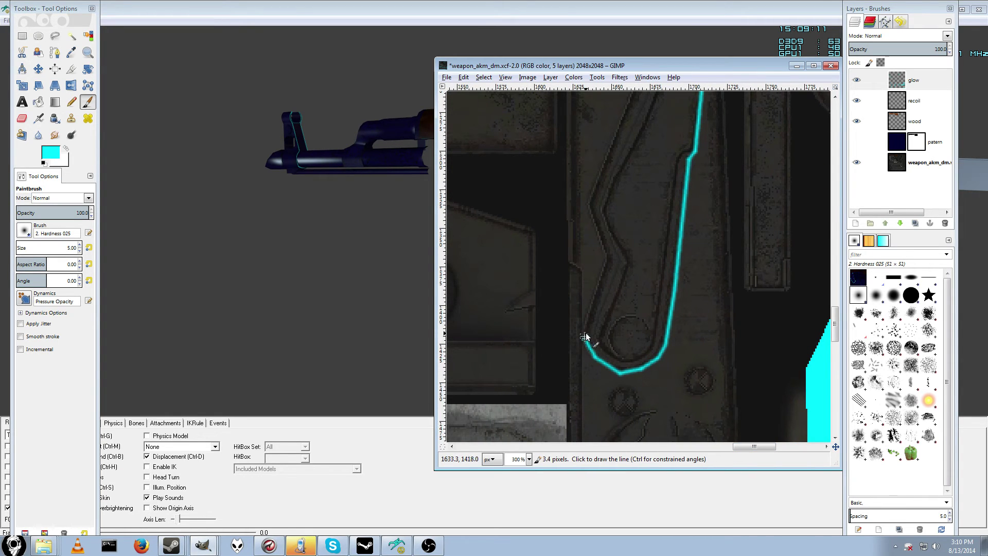
Step: Close the cyan outline up the lever's left edge and across its narrow upper end, and show the patern layer again
left_click(610, 261, "shift")
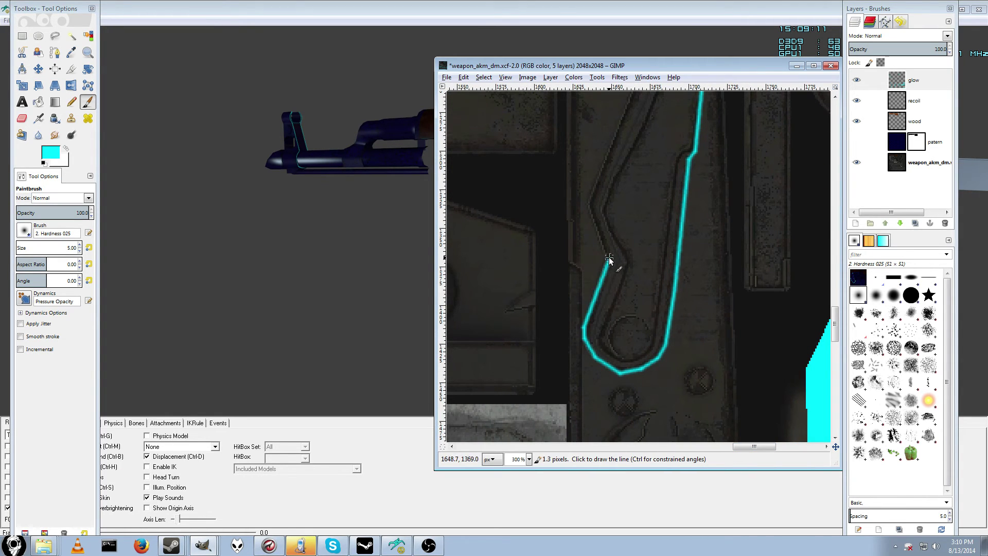
left_click(590, 204, "shift")
scroll(602, 191, "up", 4)
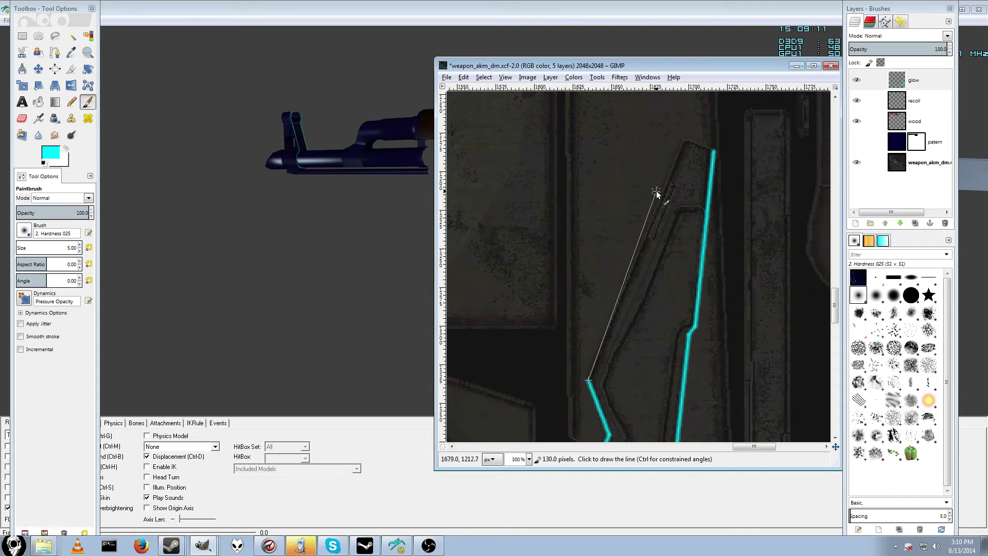
left_click(662, 192, "shift")
left_click(685, 139, "shift")
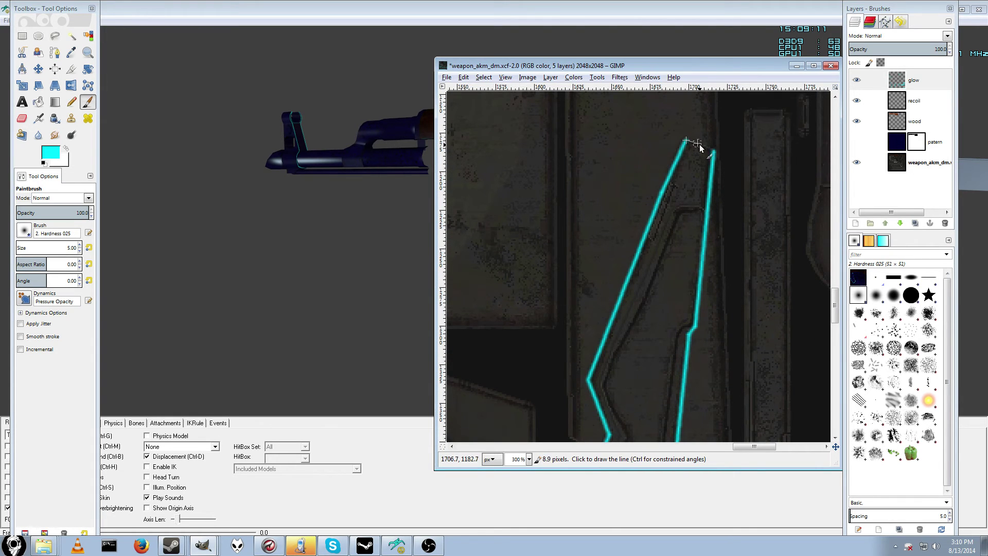
left_click(714, 150, "shift")
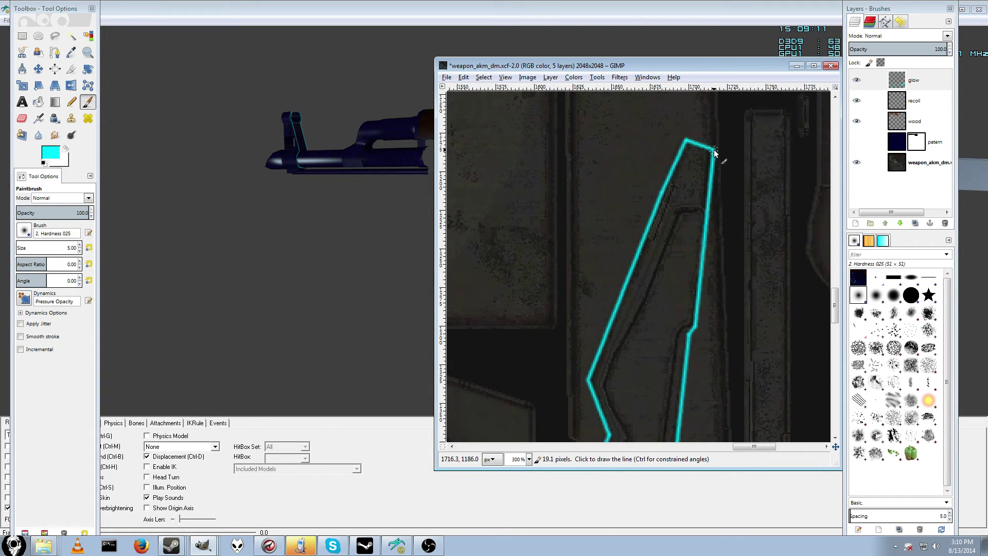
left_click(857, 141)
Step: Select a rectangular area of about 175 × 397 px around the lever outline and apply the Blur filter to it on the glow layer
scroll(602, 208, "down", 5)
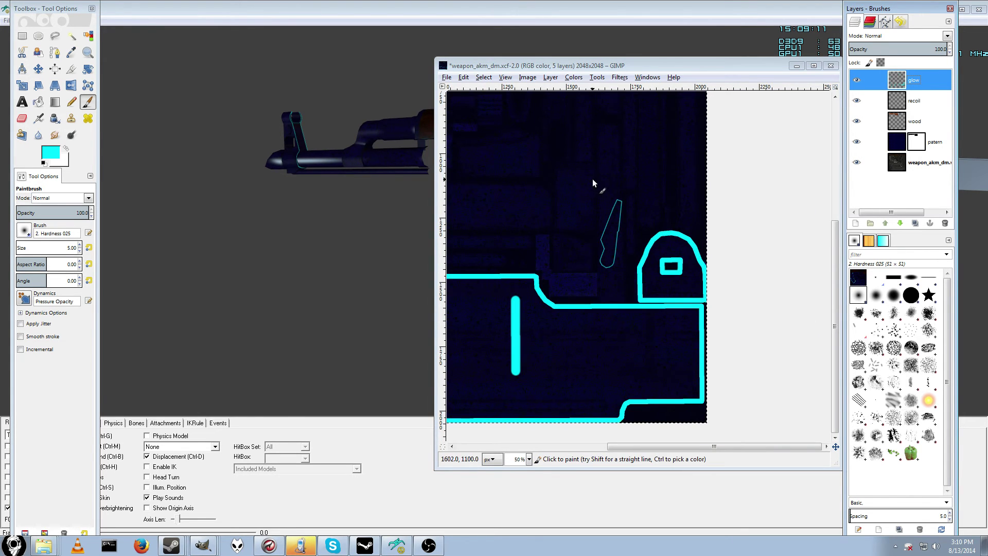
scroll(592, 179, "up", 3)
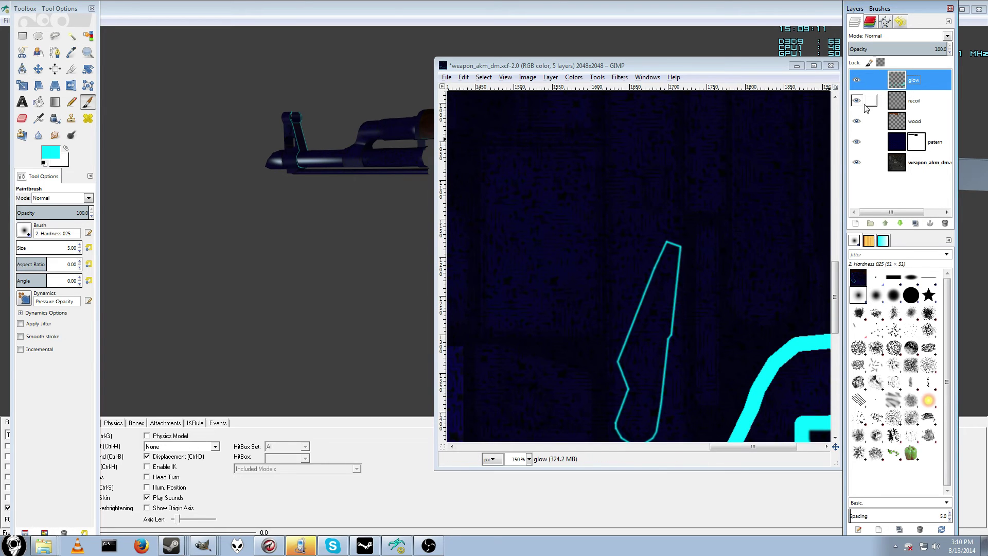
left_click(22, 35)
left_click_drag(563, 165, 698, 437)
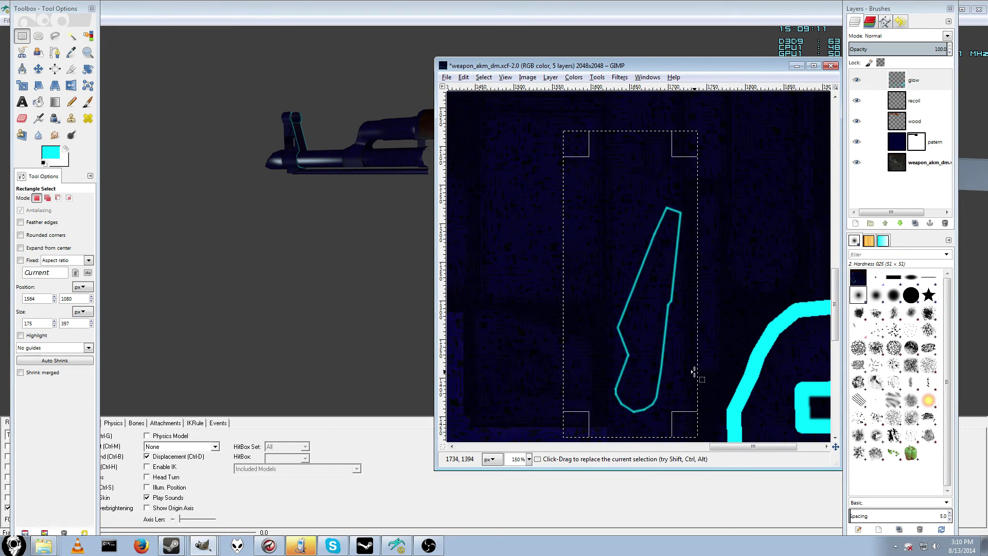
left_click(620, 78)
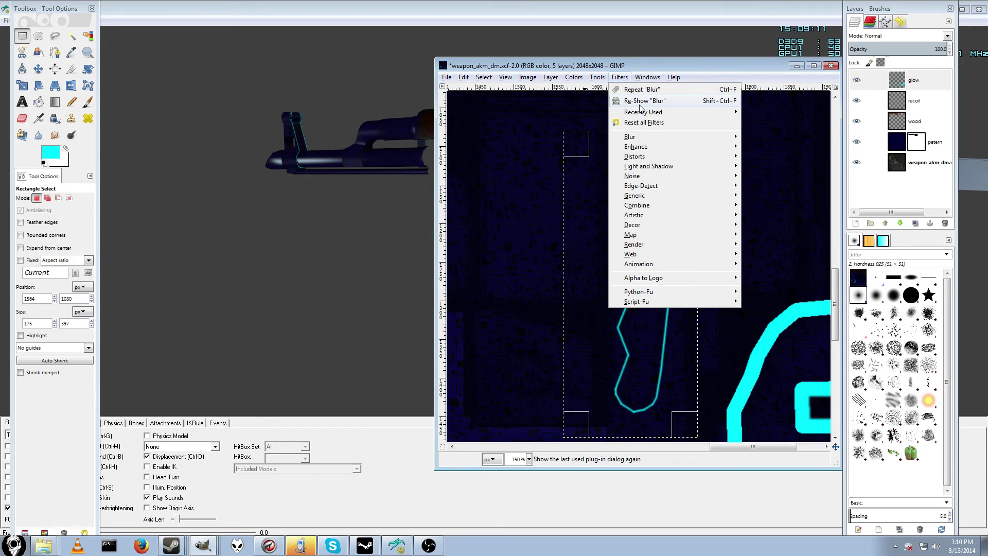
left_click(753, 137)
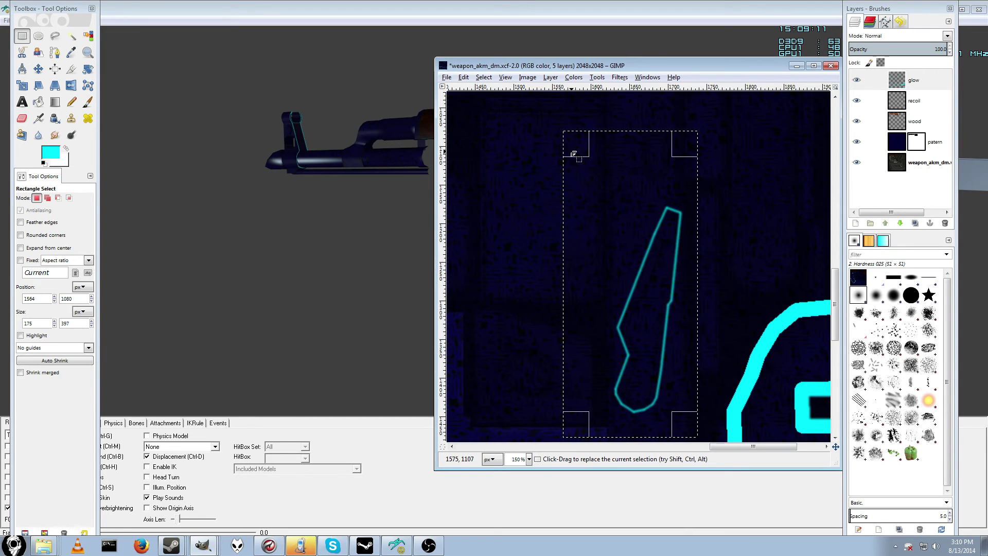
Step: Select the entire image and copy its visible layers as one merged texture
left_click(447, 77)
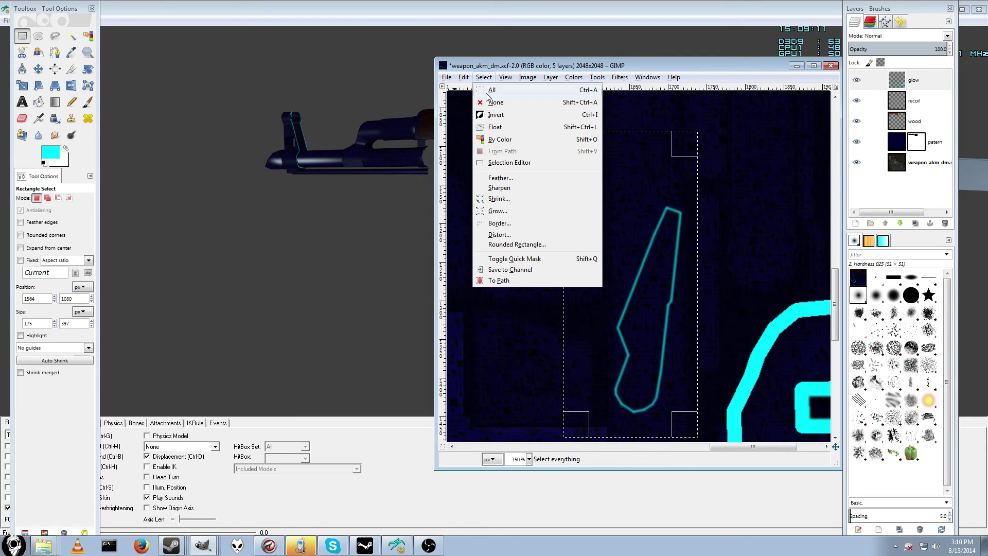
left_click(492, 91)
left_click(463, 77)
left_click(502, 161)
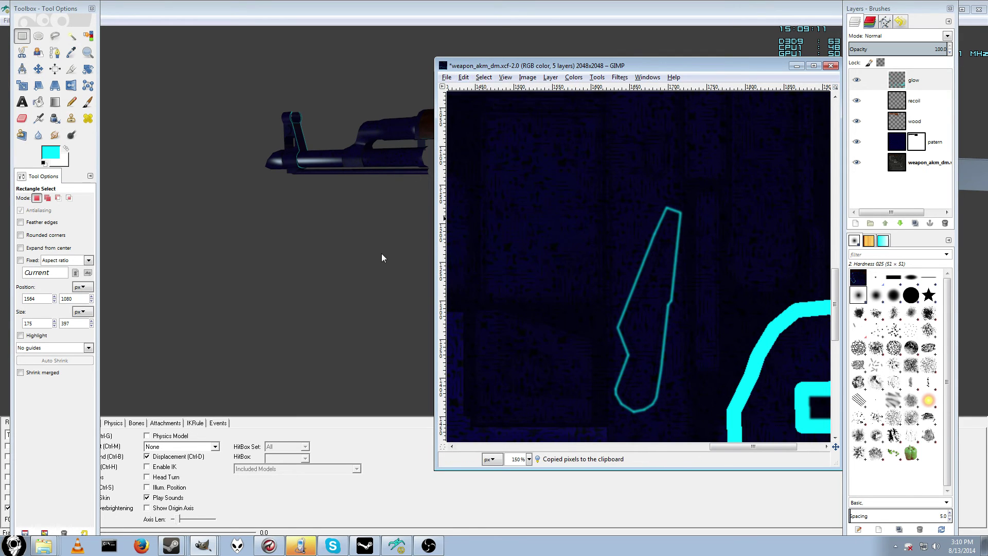
Step: Paste and anchor the merged copy in the untitled single-layer image and export it again to weapon_akm_dm.vtf
left_click(205, 546)
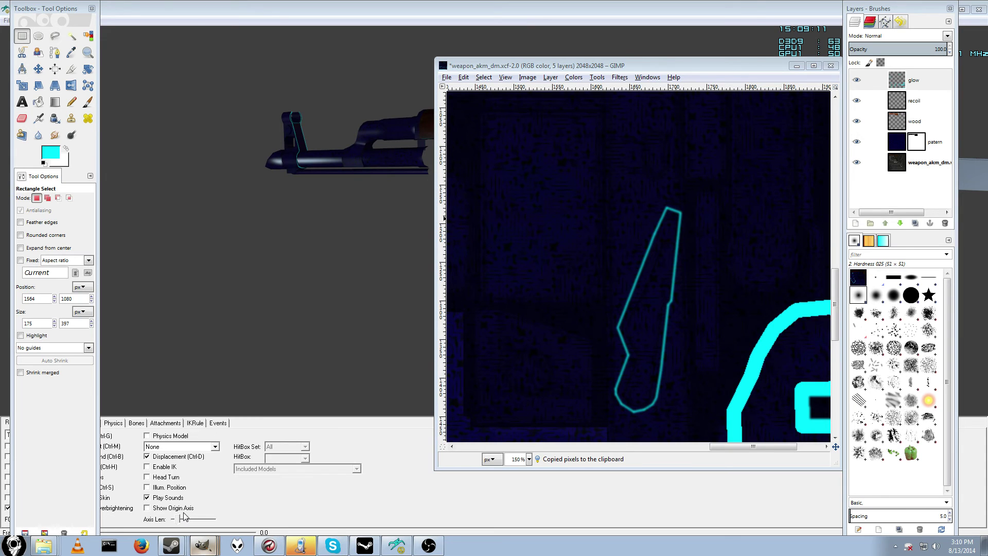
left_click(182, 521)
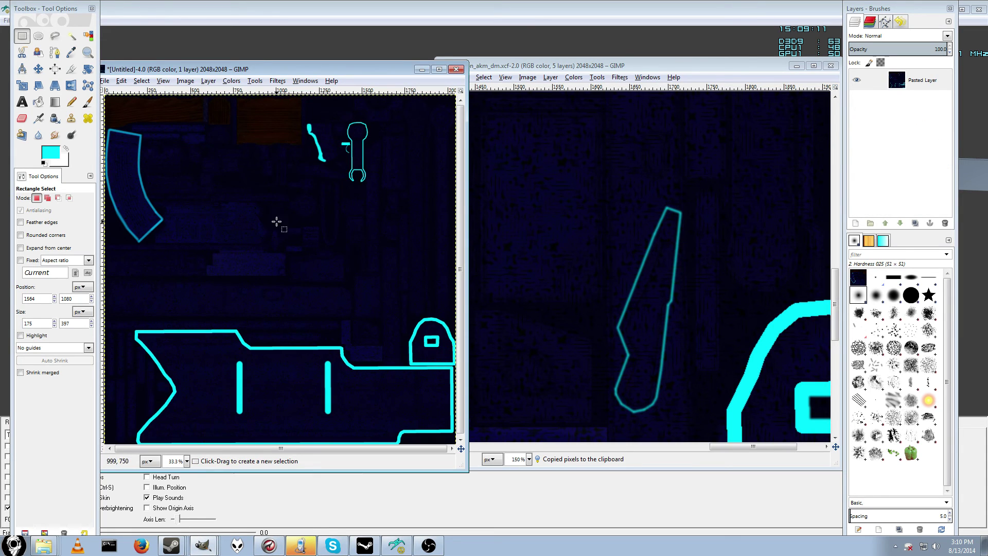
key("ctrl+v")
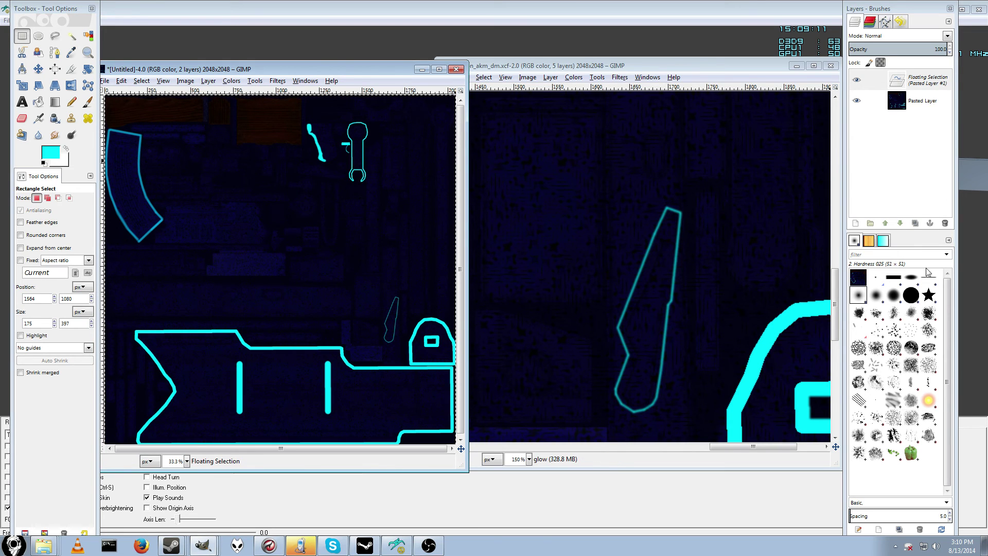
left_click(930, 225)
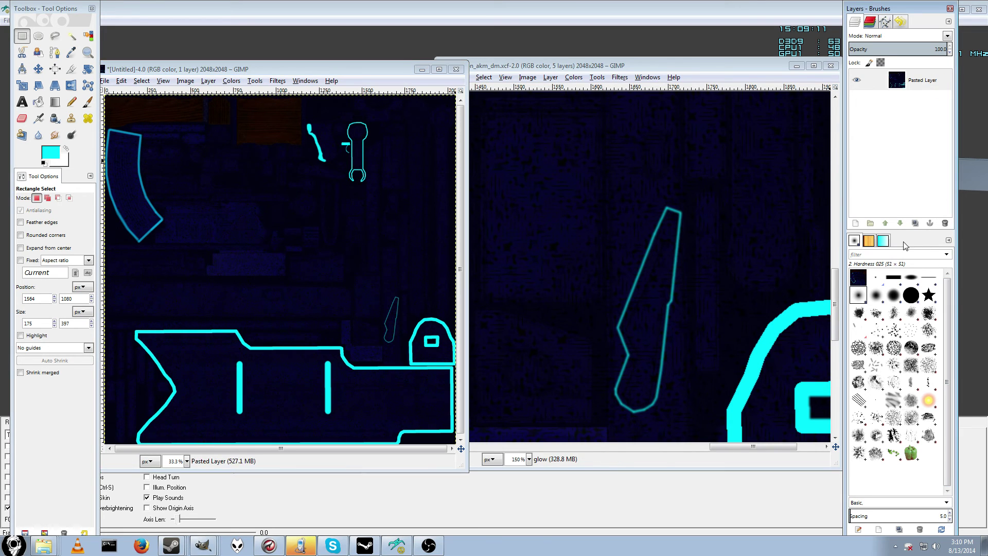
left_click(105, 81)
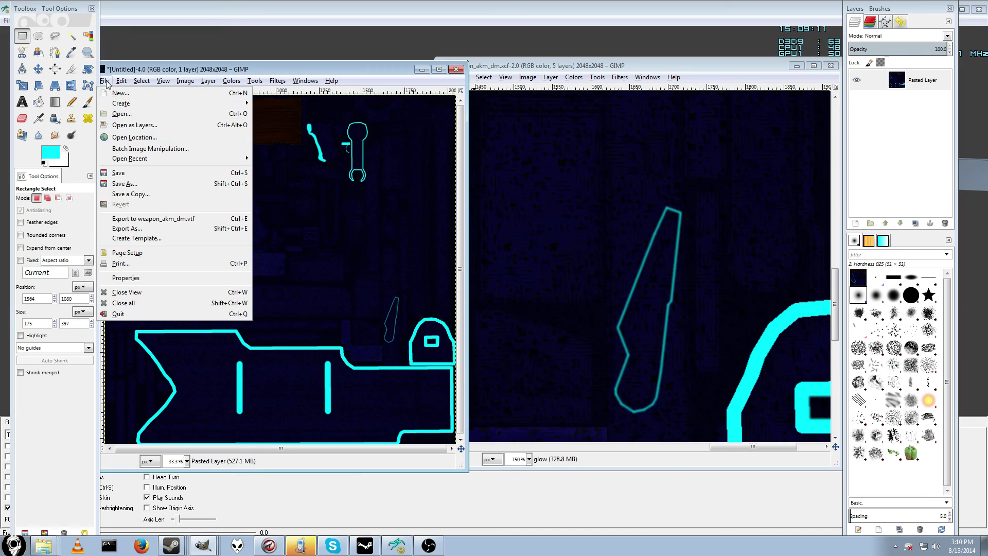
left_click(172, 221)
Step: Switch to the model viewer and rotate and zoom the AKM to inspect the lever outline on the receiver's side
left_click(395, 549)
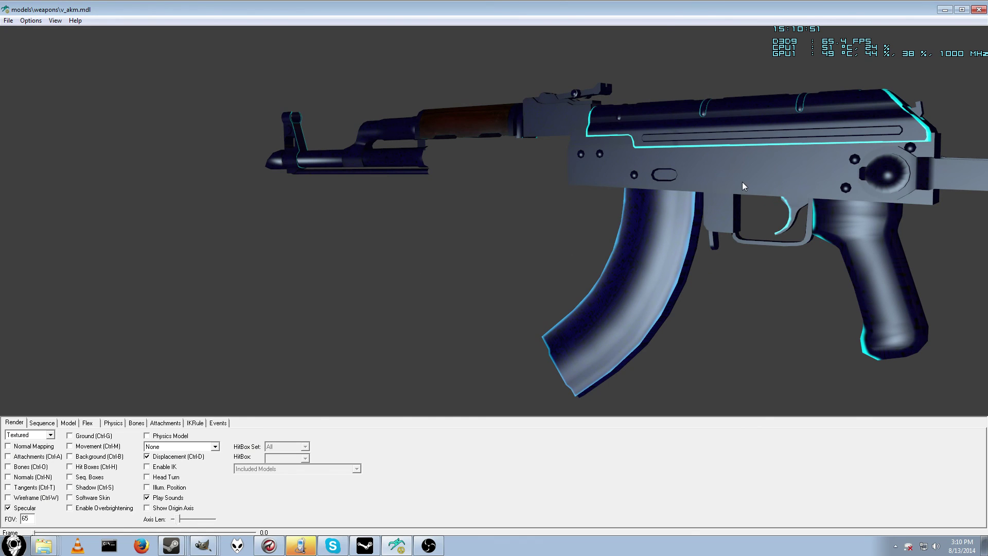
mouse_move(742, 181)
left_mouse_down()
mouse_move(732, 183)
mouse_move(744, 186)
mouse_move(721, 159)
mouse_move(724, 172)
mouse_move(641, 201)
mouse_move(533, 191)
left_mouse_up()
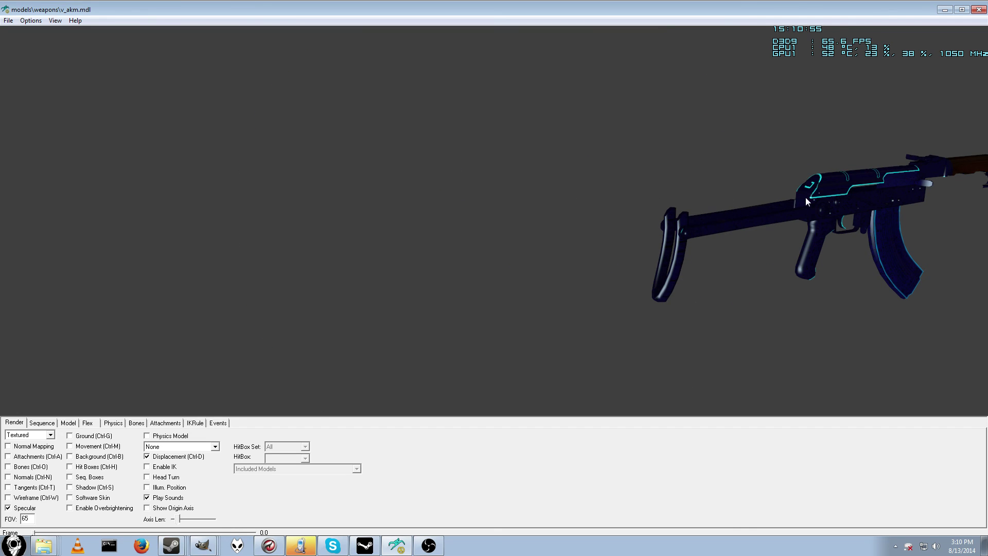
mouse_move(806, 210)
left_mouse_down()
mouse_move(761, 212)
mouse_move(790, 209)
left_mouse_up()
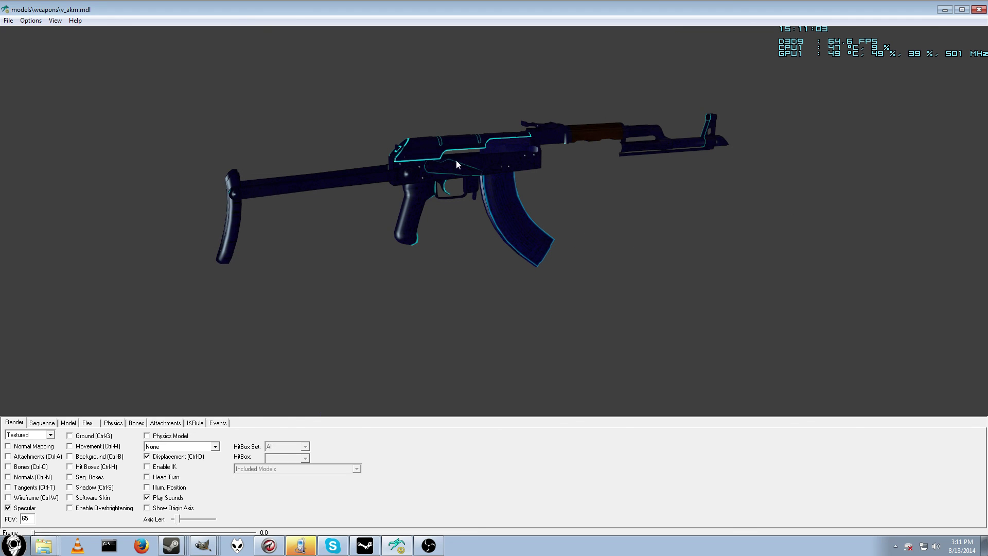
left_click_drag(485, 180, 480, 162)
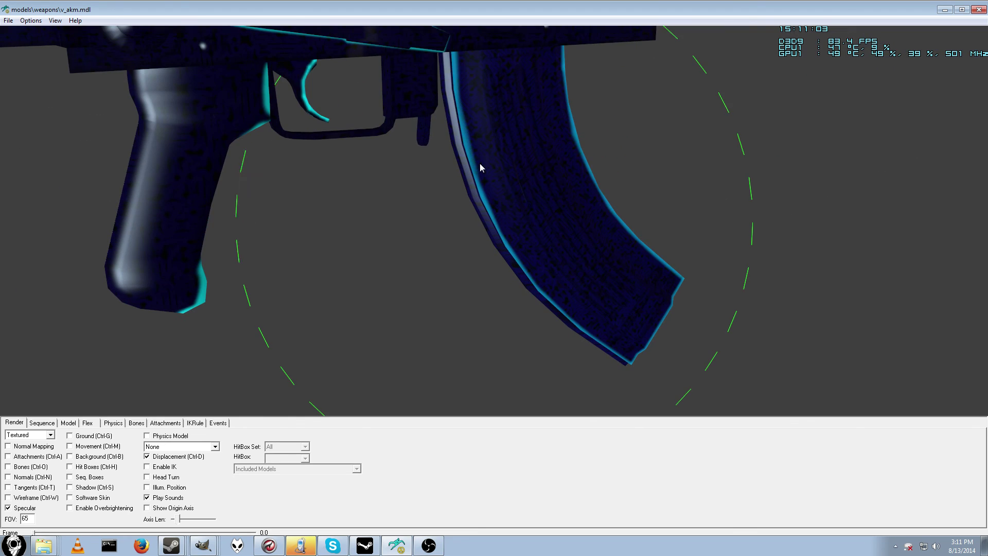
left_click_drag(377, 88, 408, 90)
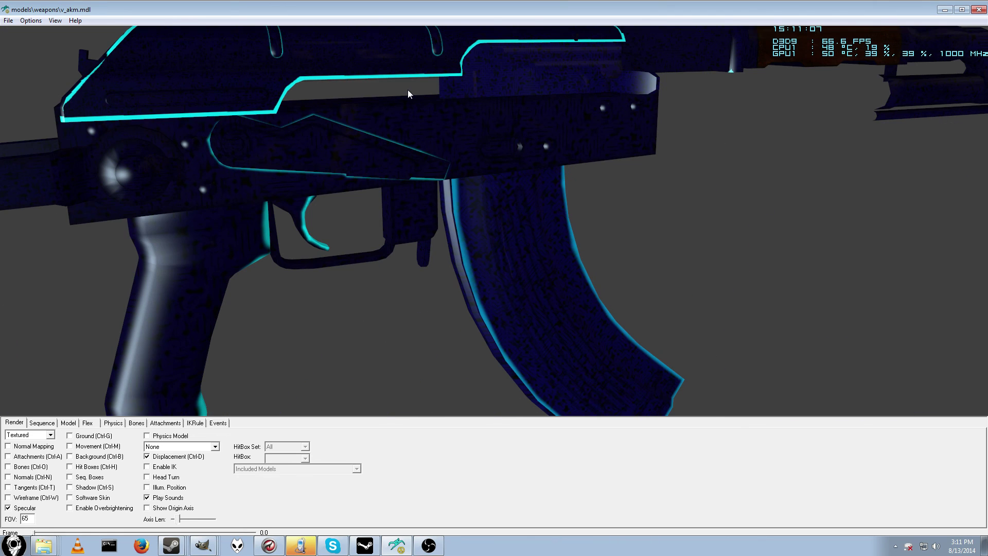